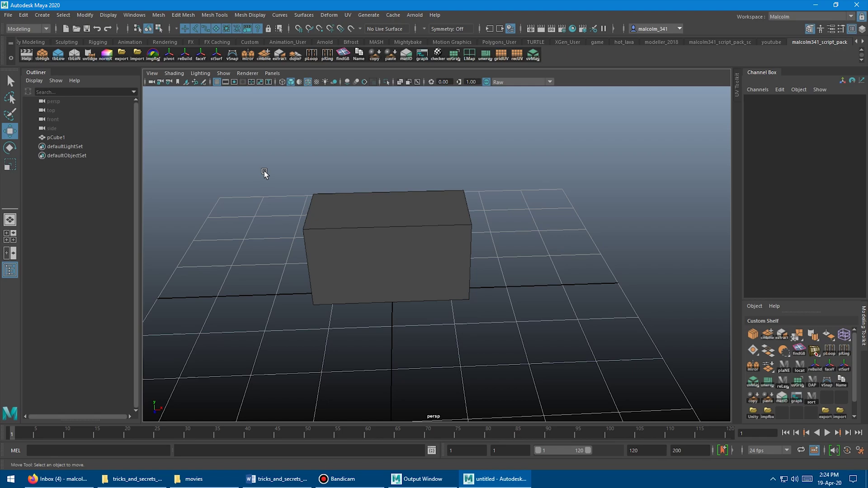
Step: Slant one end of the box by moving one of its vertical edges along the box's length
left_click_drag(292, 169, 389, 245, "alt")
left_click(363, 221)
right_click_drag(390, 244, 390, 212)
left_click(377, 257)
left_click_drag(365, 252, 285, 261, "alt")
left_click_drag(426, 216, 362, 227)
Step: Extrude the slanted end face sideways into a long leg that forms an L-shaped corner
left_click_drag(346, 255, 423, 227, "alt")
right_click_drag(399, 248, 400, 262)
left_click(401, 259)
left_click_drag(481, 288, 697, 286, "alt")
left_click_drag(592, 253, 546, 248, "alt")
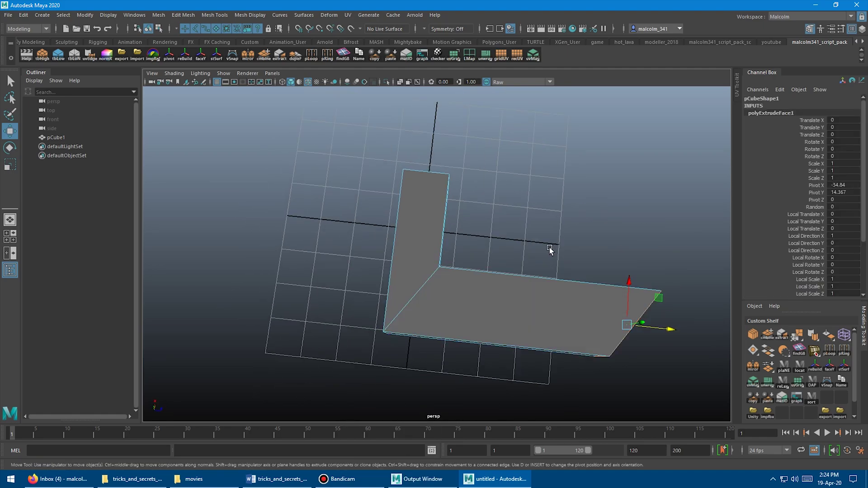
Step: Try scaling the width of the shorter leg's top face at the corner, and undo it
middle_click_drag(547, 248, 436, 226, "alt")
key("r")
left_click_drag(482, 304, 407, 253, "alt")
left_click(460, 208)
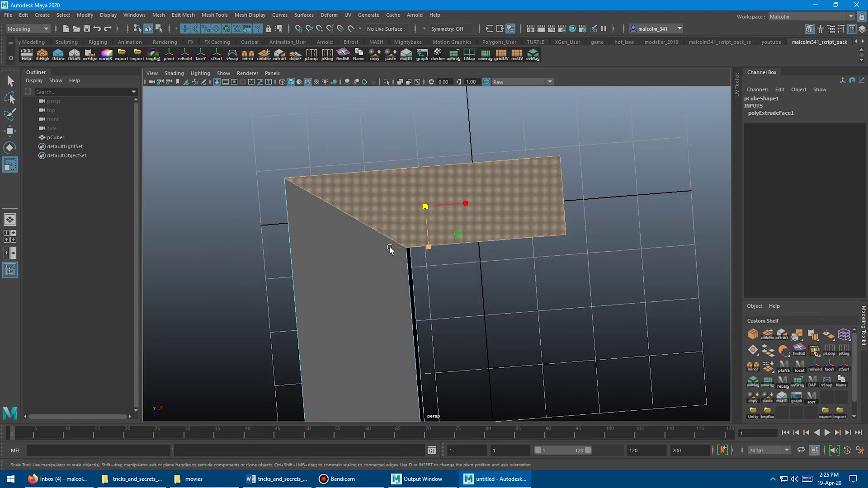
left_click(378, 256)
left_click(484, 202)
left_click_drag(431, 247, 430, 237)
key("ctrl+z")
key("ctrl+z")
Step: Try scaling the longer leg's top face across its width, and undo the scaling
middle_click_drag(435, 293, 437, 240, "alt")
left_click_drag(402, 315, 392, 315)
key("ctrl+z")
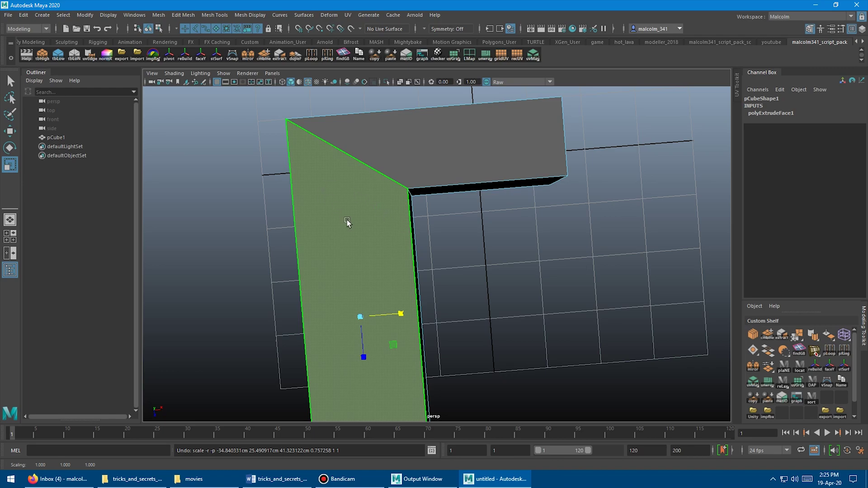
left_click_drag(346, 219, 420, 294, "alt")
key("w")
left_click_drag(421, 294, 439, 264, "alt")
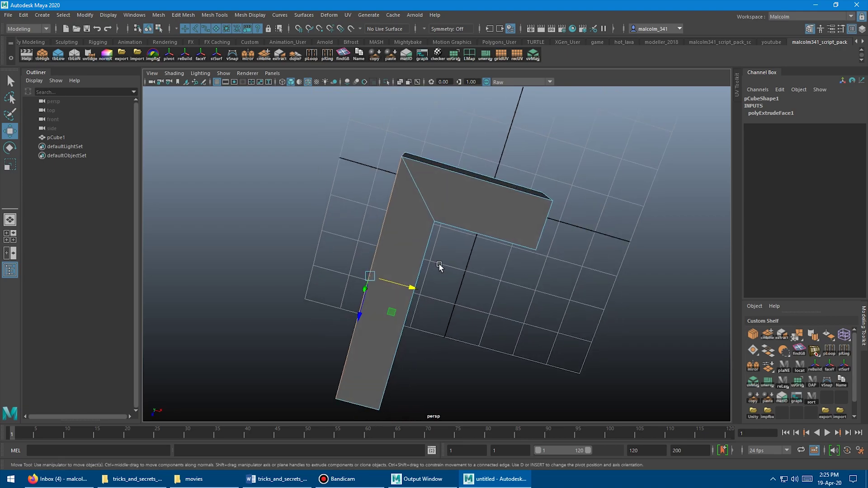
left_click(409, 237)
left_click(455, 211)
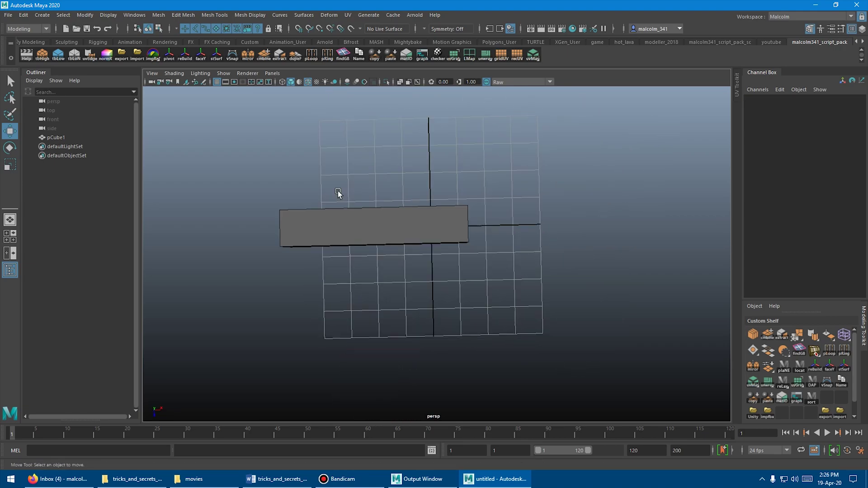
Step: Select the long box and show it in a maximized top view
middle_click_drag(338, 193, 378, 192, "alt")
left_click_drag(378, 192, 392, 210, "alt")
left_click(416, 227)
key("space")
scroll(380, 200, "down", 2)
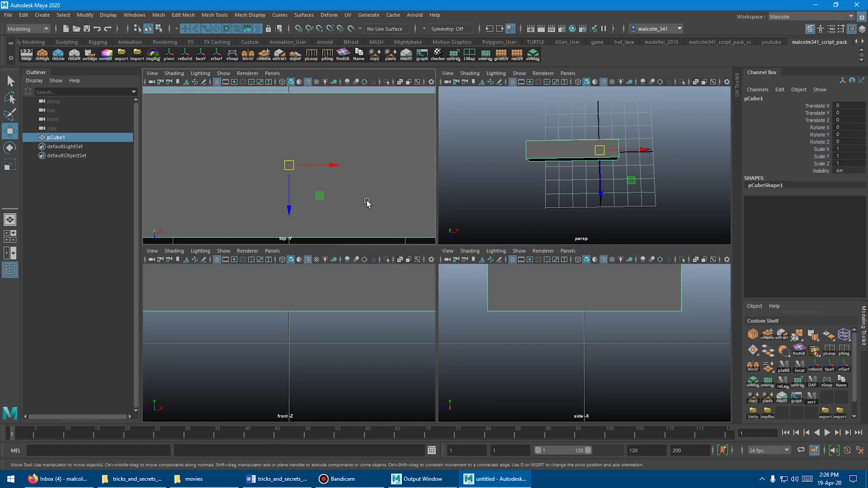
right_click_drag(379, 202, 225, 180, "alt")
key("space")
Step: Draw a freehand diagonal Multi-Cut slice line across the box in the top view
middle_click_drag(297, 181, 353, 183, "alt")
right_click_drag(354, 183, 335, 172, "alt")
middle_click_drag(379, 138, 382, 155, "alt")
right_click_drag(383, 155, 331, 158, "shift")
middle_click_drag(332, 188, 331, 130, "alt")
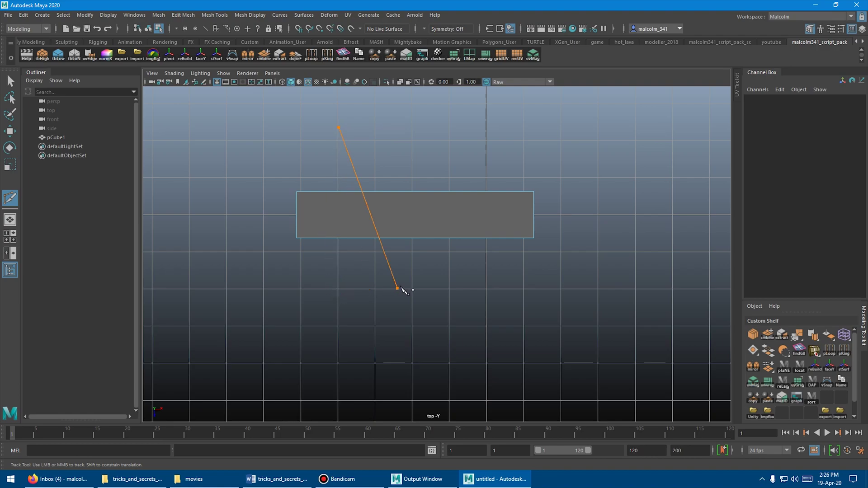
left_click_drag(400, 288, 488, 270)
Step: Set the Multi-Cut tool's snap step to 45% and close its settings
right_click_drag(377, 132, 356, 131, "shift")
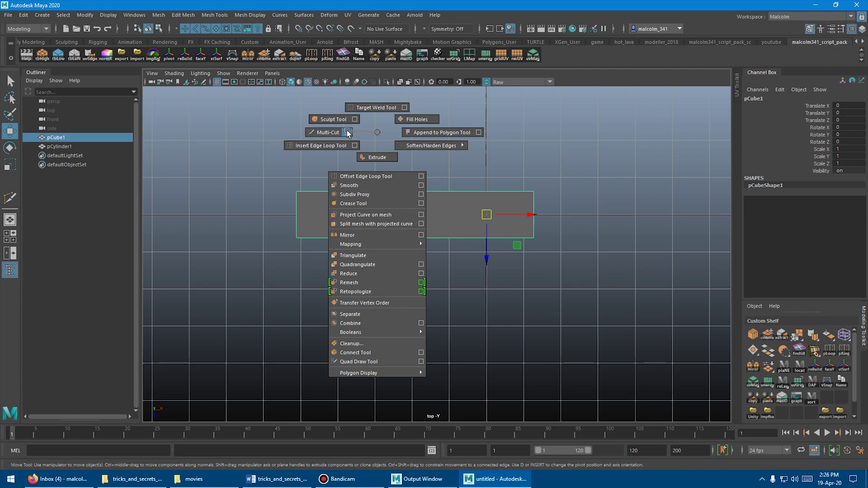
left_click(347, 132)
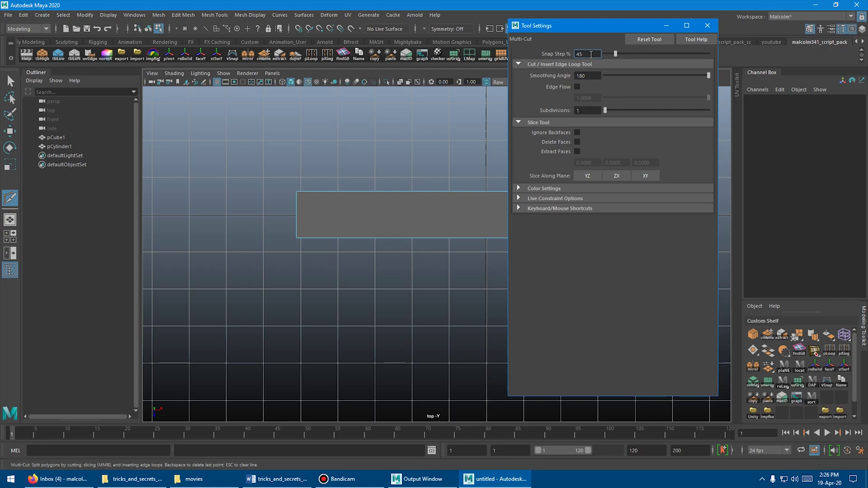
left_click(703, 30)
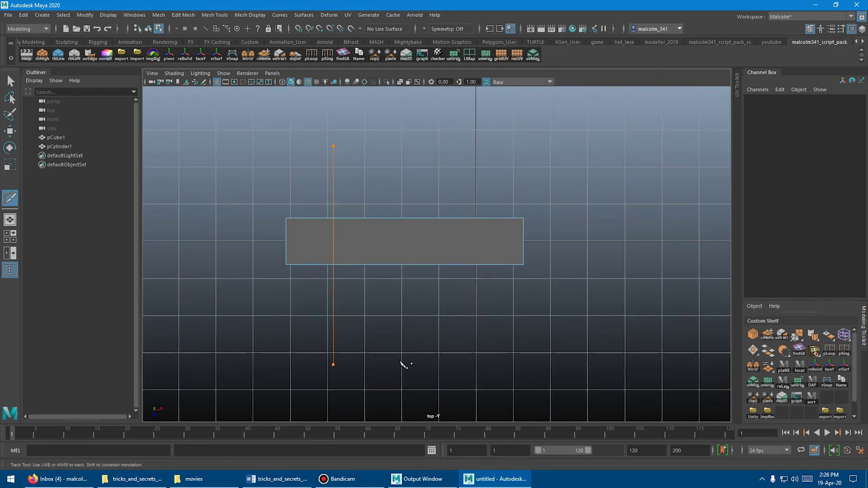
Step: Slice diagonally across the box with a snapped Multi-Cut line and delete the faces of the cut-off end
left_click_drag(408, 359, 391, 343, "shift")
key("q")
right_click_drag(340, 237, 339, 261)
left_click_drag(265, 195, 346, 300)
key("Delete")
Step: In the perspective view, extrude the open border edges of the mitred cut into a long leg perpendicular to the box
key("space")
key("space")
left_click_drag(534, 170, 454, 219, "alt")
right_click_drag(454, 232, 452, 210)
left_click(453, 210)
left_click(438, 186, "shift")
key("w")
left_click_drag(420, 262, 486, 279, "alt")
right_click_drag(486, 279, 448, 268, "alt")
left_click_drag(441, 258, 671, 341, "shift")
Step: Scale the new leg's angled open end along the leg's direction to square it off
left_click_drag(526, 259, 450, 251, "alt")
middle_click_drag(554, 317, 469, 290, "alt")
key("r")
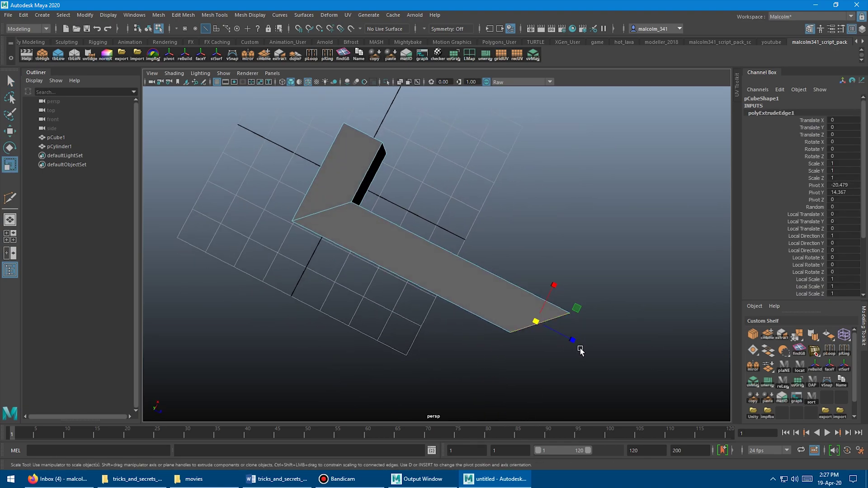
left_click_drag(576, 347, 439, 213)
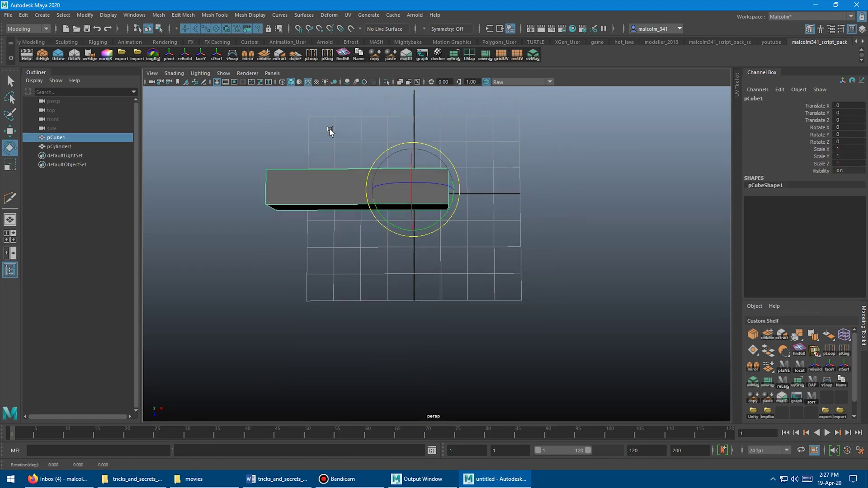
Step: Rotate the box about 9.8° around Y and freeze its transformations
left_click_drag(330, 129, 330, 152, "alt")
left_click_drag(438, 242, 449, 198)
left_click_drag(537, 220, 519, 237, "alt")
left_click(85, 16)
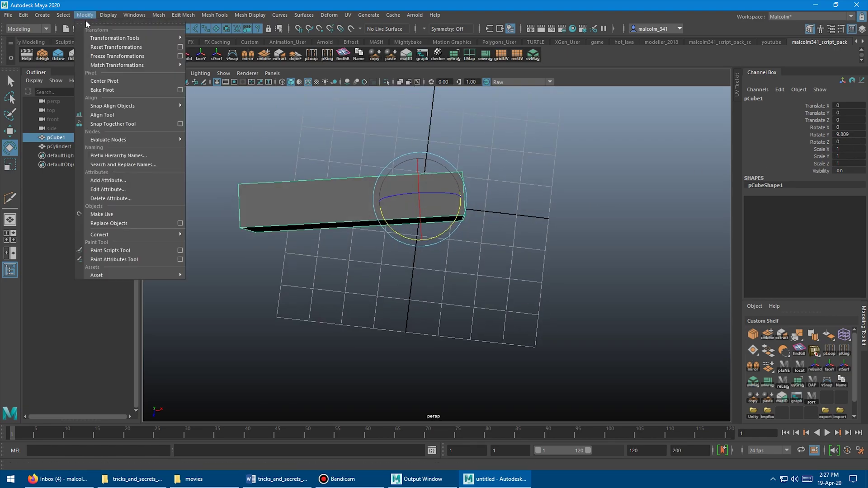
left_click(108, 57)
left_click_drag(302, 141, 328, 172, "alt")
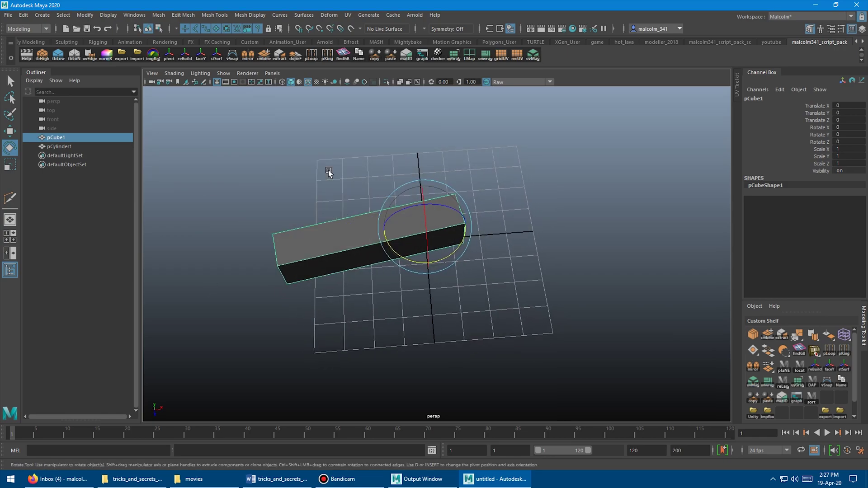
Step: In the top view, slice the rotated box at 45° with Multi-Cut and delete the faces of the cut-off end
key("space")
key("space")
middle_click_drag(369, 164, 341, 163, "alt")
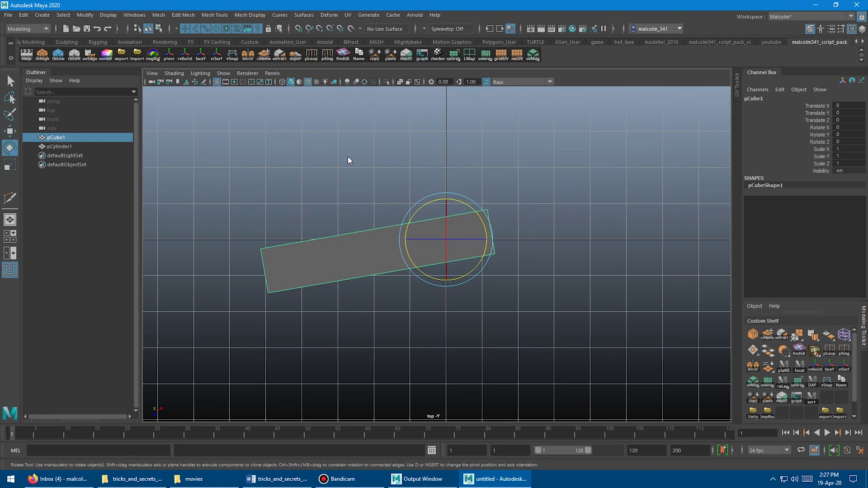
right_click(348, 157, "shift")
left_click(305, 156)
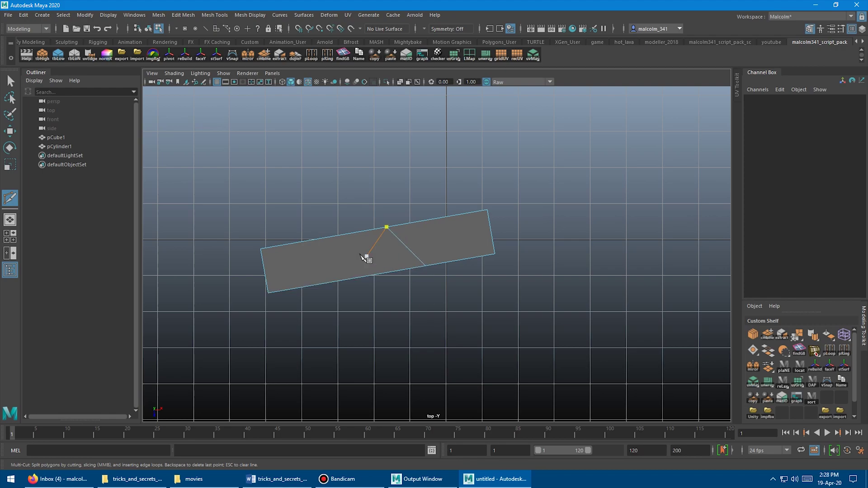
key("w")
right_click_drag(316, 208, 316, 233)
left_click_drag(253, 210, 316, 315)
key("Delete")
Step: Select the open border edges of the cut and align the Move pivot to the box's long side face
right_click_drag(408, 250, 408, 226)
left_click(408, 250)
key("space")
key("space")
left_click_drag(544, 221, 558, 199, "alt")
scroll(558, 200, "up", 3)
key("q")
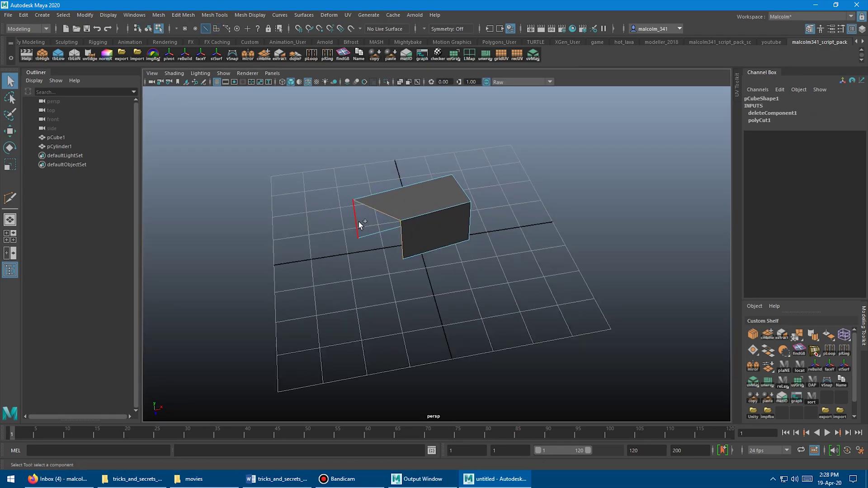
key("w")
key("d")
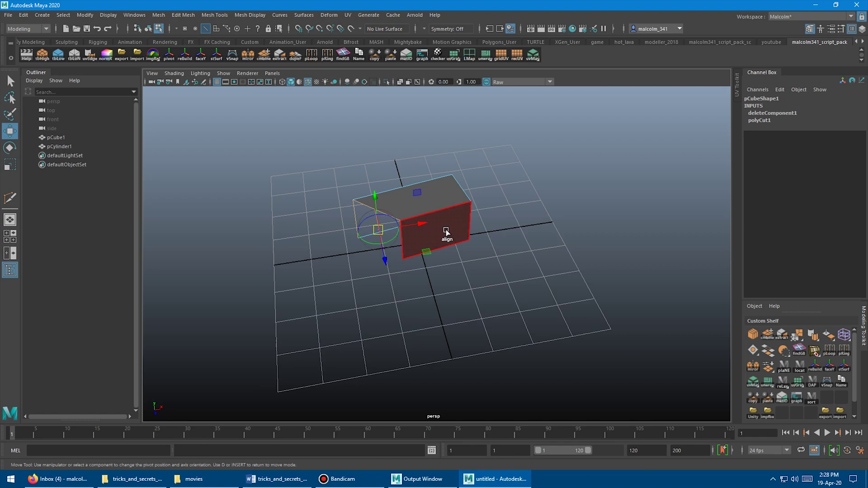
left_click(445, 230)
Step: Extrude the border edges along the aligned axis into a long leg perpendicular to the box, and check it from above
left_click_drag(321, 197, 422, 244, "alt")
right_click_drag(422, 244, 367, 246, "alt")
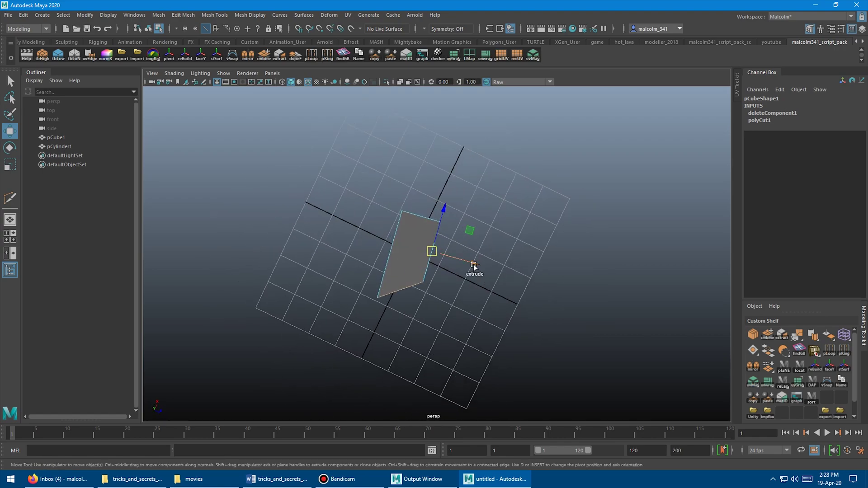
left_click_drag(474, 267, 613, 300, "shift")
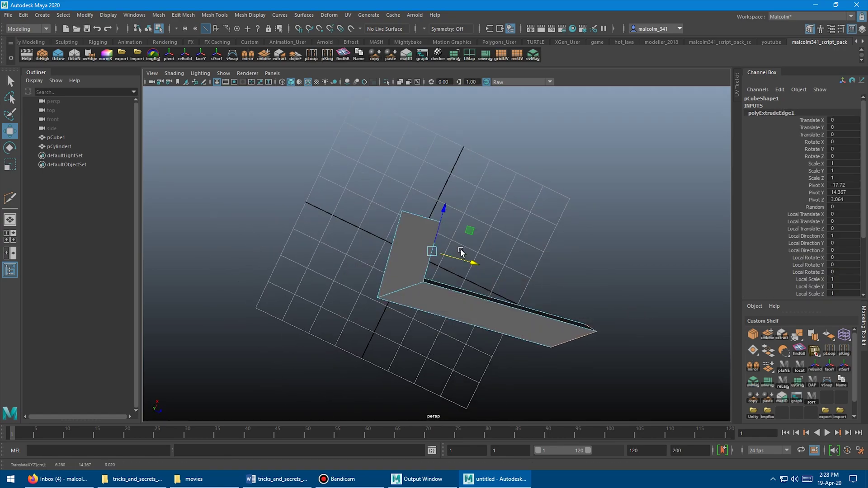
key("space")
key("space")
middle_click_drag(332, 199, 287, 126, "alt")
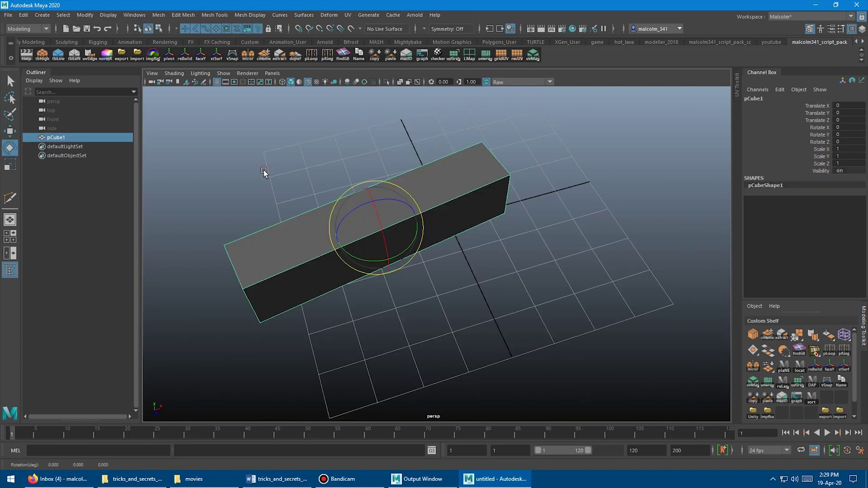
Step: Rotate the box freely to about X 22.8°, Y 15.9°, Z -0.5° and freeze its transformations
left_click_drag(279, 180, 319, 172, "alt")
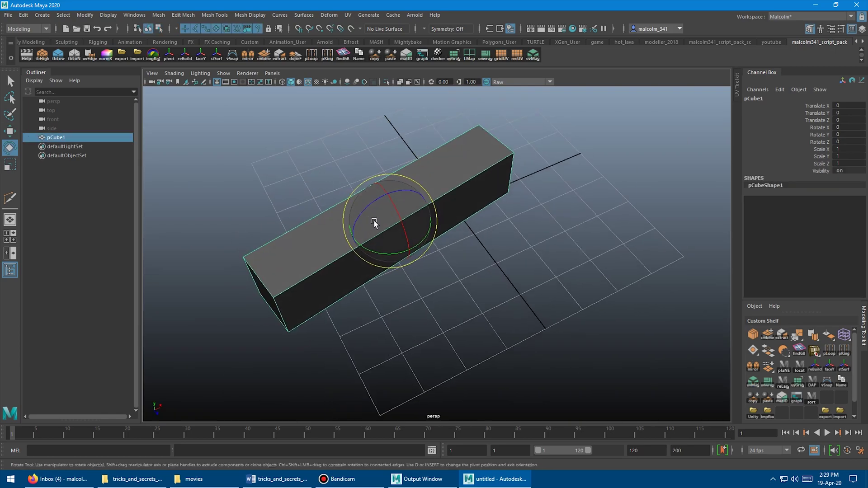
mouse_move(374, 219)
left_mouse_down()
mouse_move(388, 231)
mouse_move(368, 215)
left_mouse_up()
left_click_drag(447, 237, 511, 235, "alt")
left_click_drag(530, 190, 542, 206, "alt")
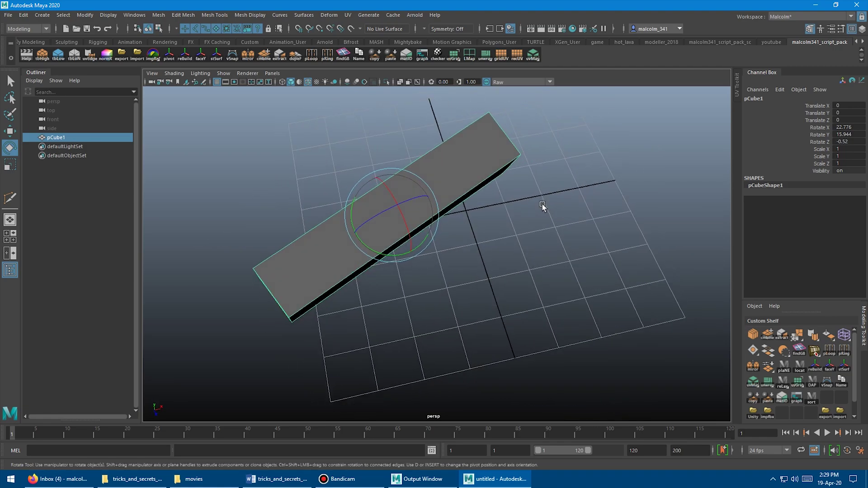
left_click(85, 15)
left_click(111, 65)
mouse_move(273, 198)
left_mouse_down("alt")
mouse_move(278, 175)
mouse_move(355, 164)
mouse_move(341, 155)
mouse_move(306, 162)
mouse_move(258, 188)
mouse_move(297, 218)
mouse_move(324, 202)
mouse_move(277, 188)
left_mouse_up("alt")
key("w")
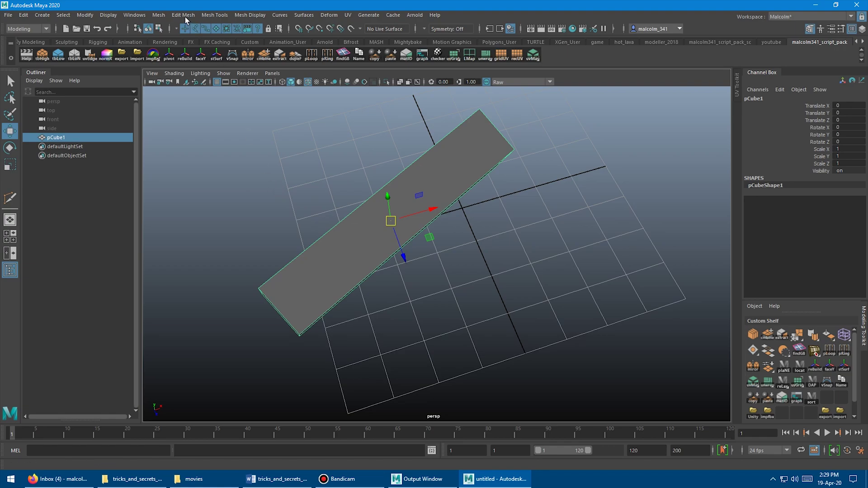
Step: Select the face at the box's near end and bring up the Wedge Face command for it
left_click(184, 16)
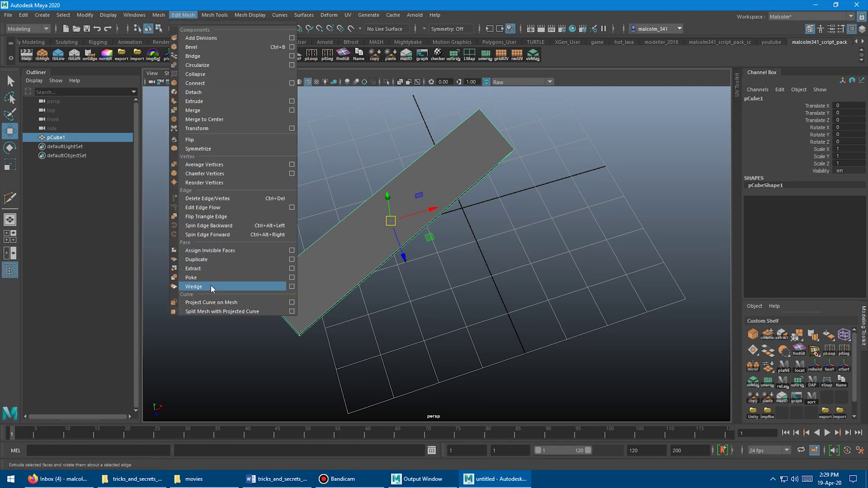
left_click_drag(362, 205, 344, 176, "alt")
middle_click_drag(345, 175, 362, 132, "alt")
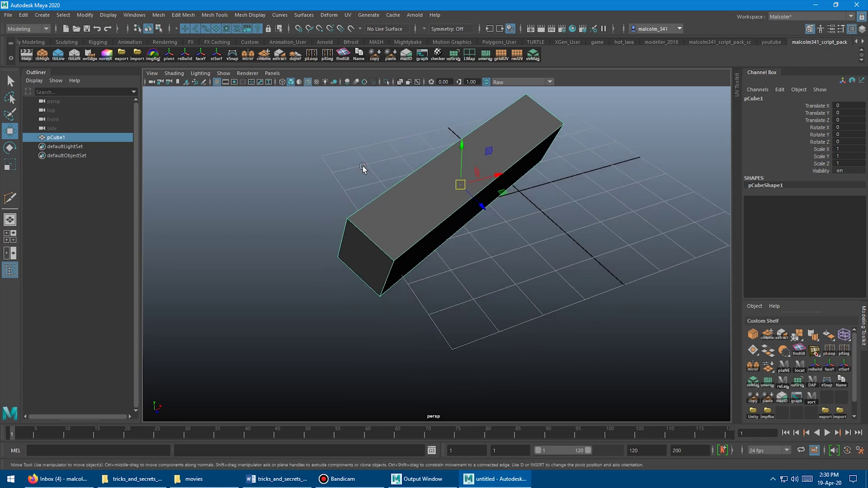
right_click_drag(374, 211, 374, 239)
left_click(356, 258)
left_click_drag(340, 156, 335, 182, "alt")
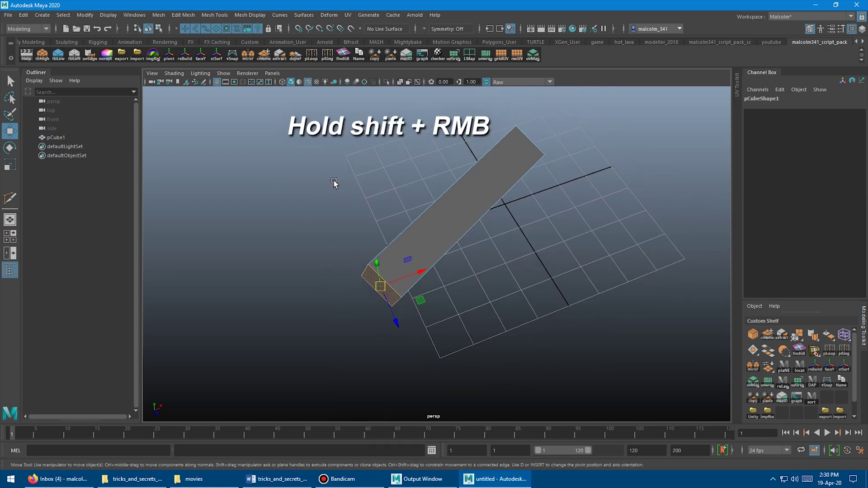
right_click(386, 171, "shift")
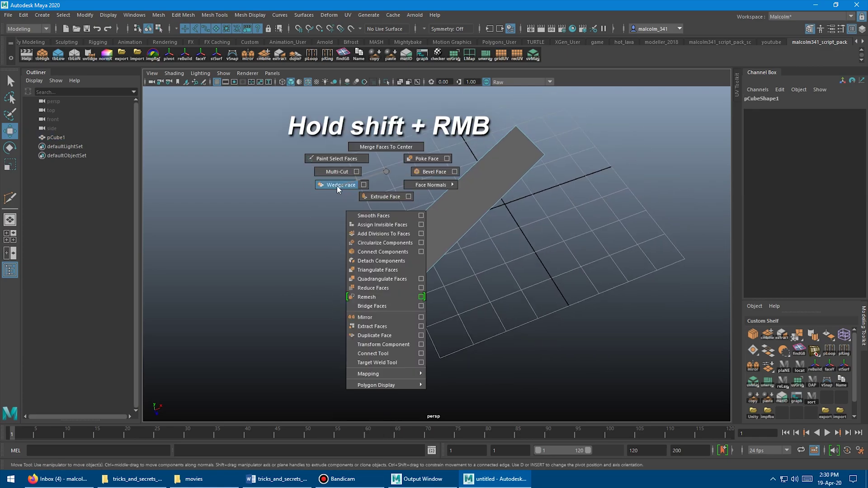
right_click_drag(338, 185, 332, 185, "shift")
Step: Examine the selected end face and its adjoining faces and edges from several angles
left_click_drag(332, 185, 328, 169, "alt")
right_click_drag(327, 168, 363, 173, "alt")
left_click_drag(362, 172, 365, 164, "alt")
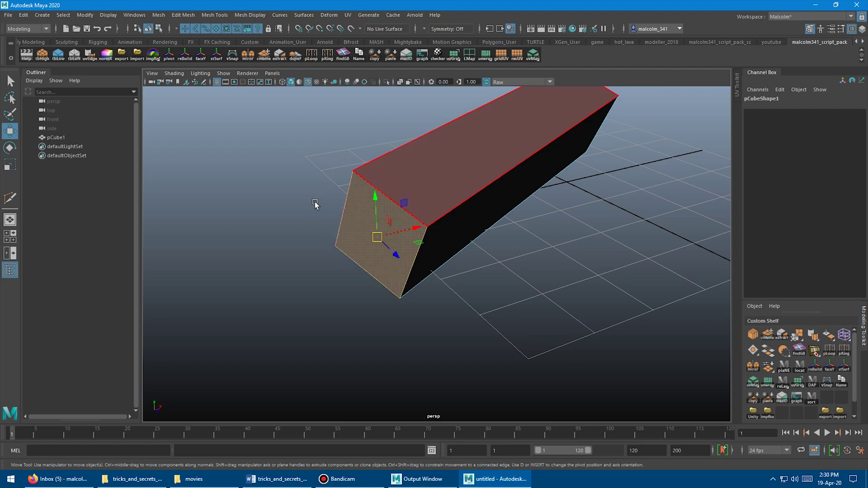
left_click_drag(333, 170, 364, 149, "alt")
left_click_drag(450, 254, 470, 248, "alt")
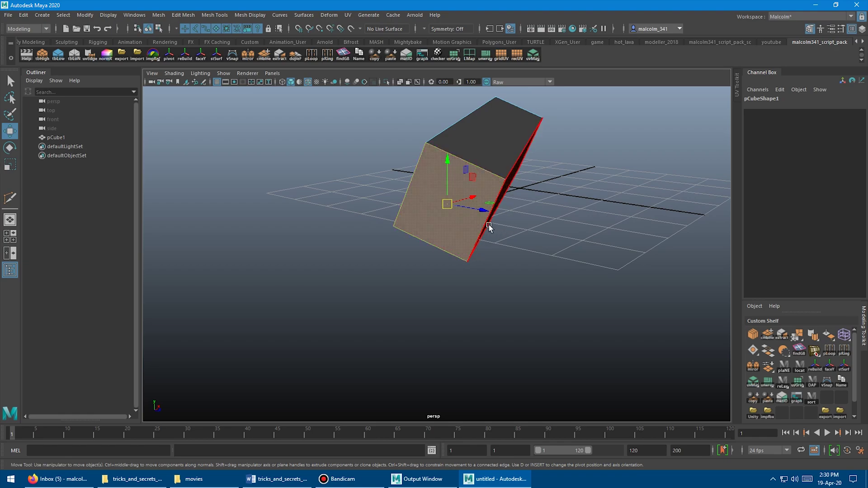
left_click_drag(401, 201, 350, 210, "alt")
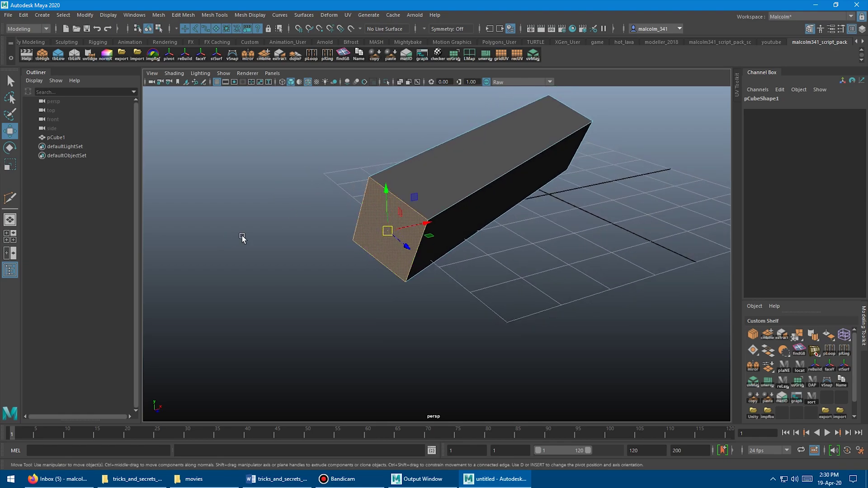
left_click_drag(297, 209, 335, 205, "alt")
middle_click_drag(335, 207, 306, 217, "alt")
right_click_drag(325, 150, 360, 163)
middle_click_drag(360, 163, 341, 175, "alt")
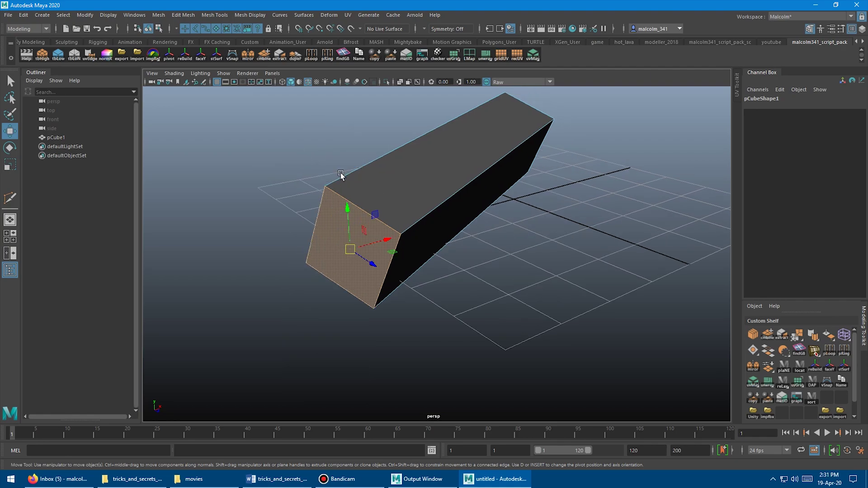
Step: Show the poly count in the viewport's heads-up display
left_click(108, 15)
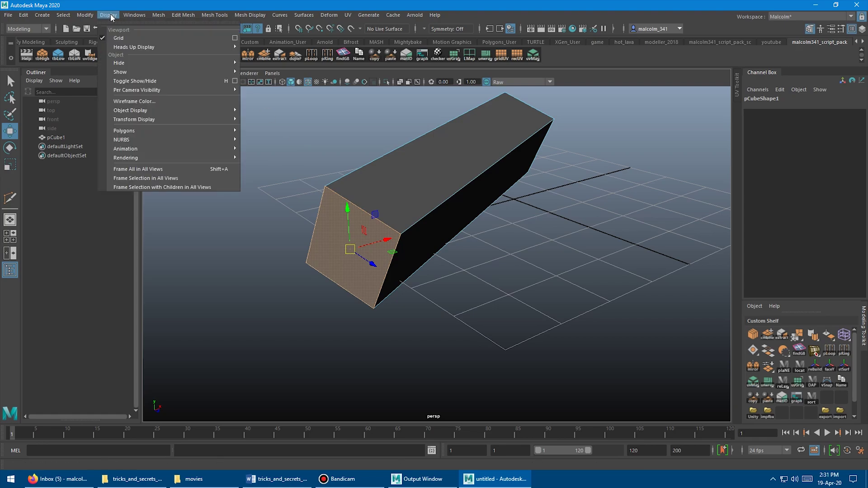
mouse_move(142, 46)
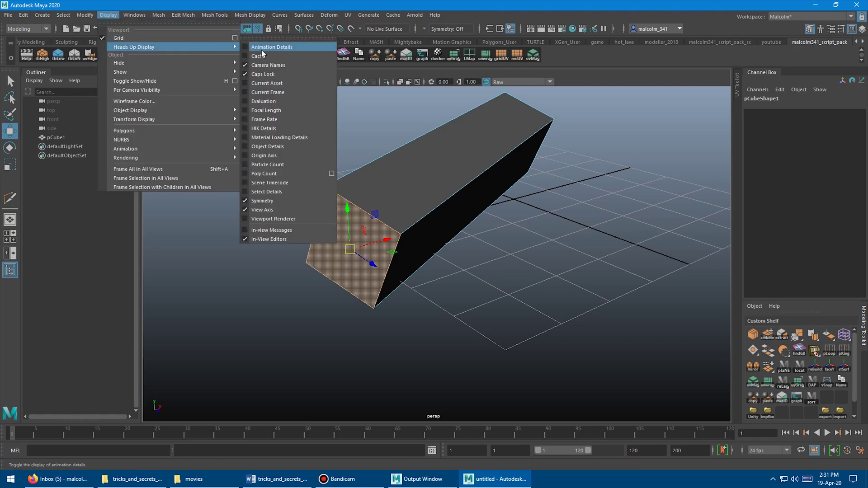
left_click(244, 174)
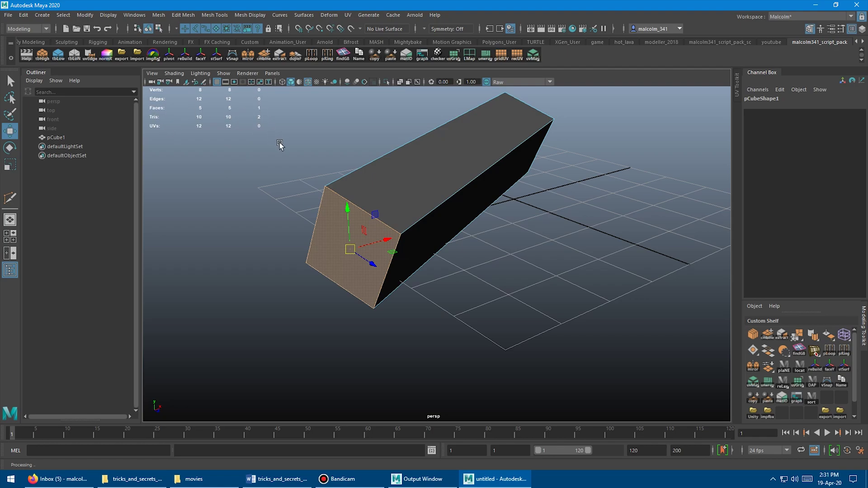
Step: Select the top edge of the box's near end together with the end face and open the Wedge Face options
left_click(262, 186)
left_click(343, 197)
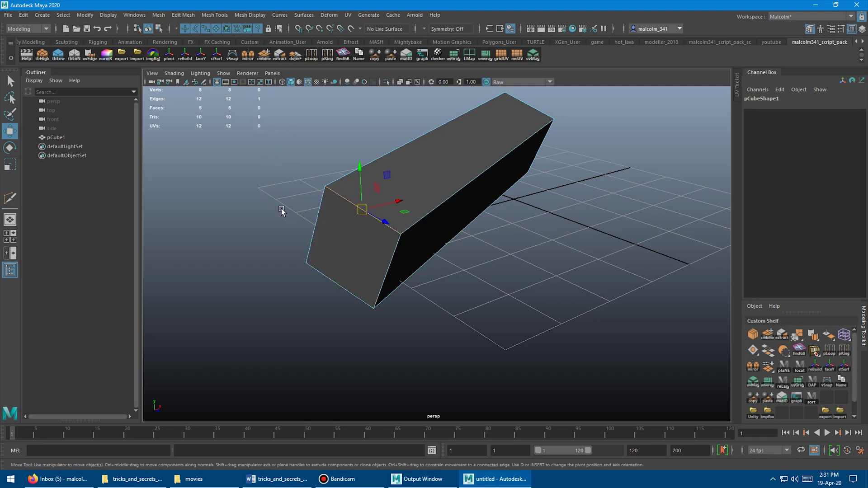
left_click(341, 248, "shift")
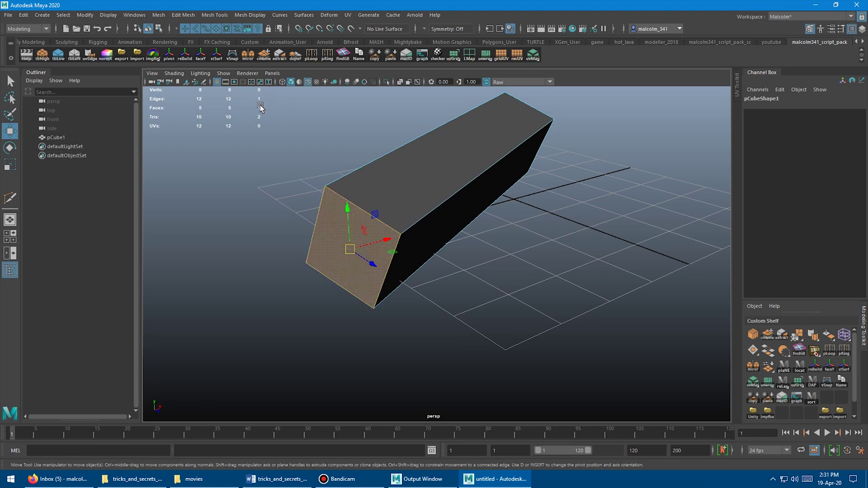
right_click(295, 163, "shift")
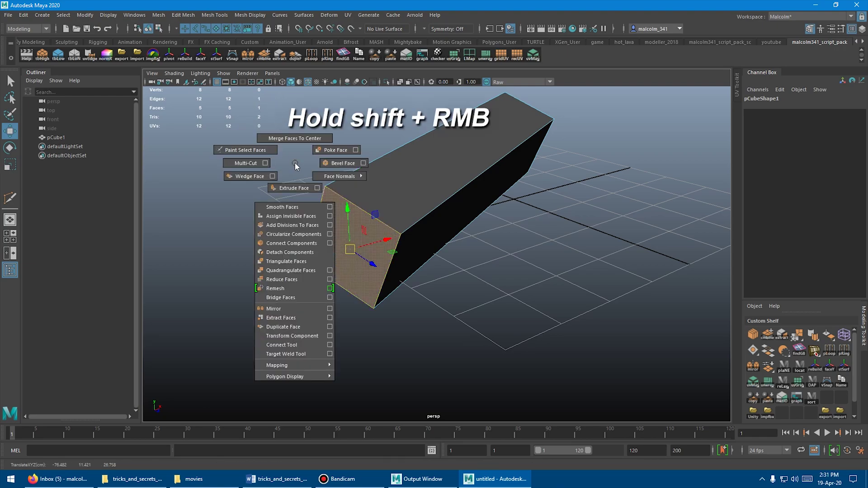
left_click(271, 176)
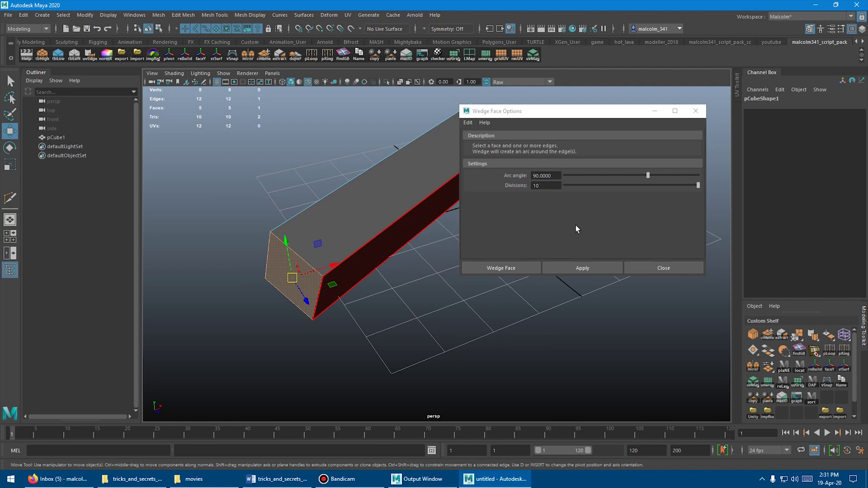
Step: Try a Wedge Face on the end with a 90° arc angle and 10 divisions, and adjust its number of divisions
left_click(368, 188)
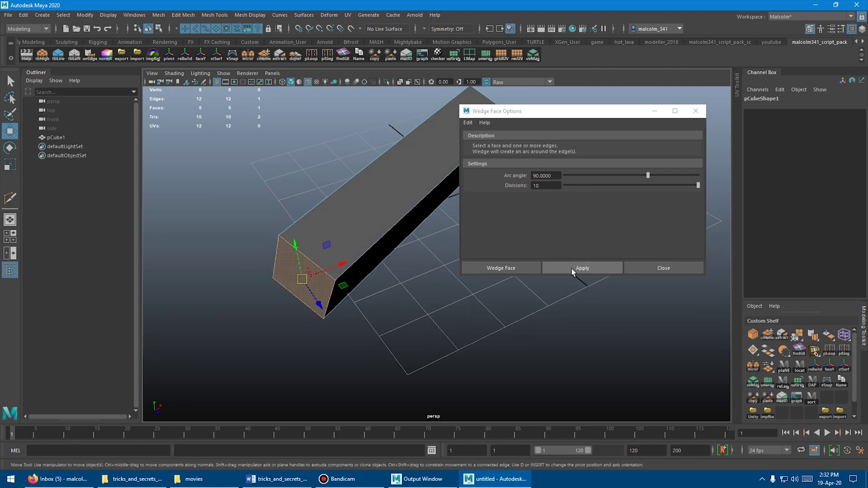
left_click(571, 271)
left_click_drag(351, 262, 308, 259, "alt")
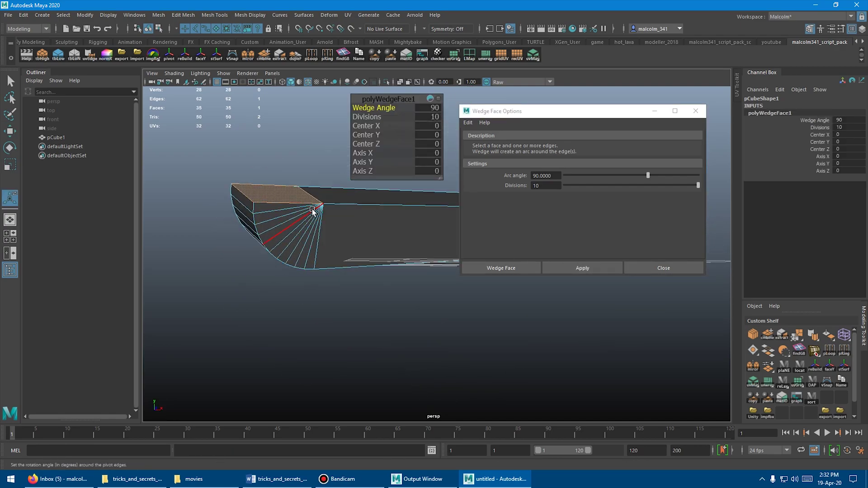
left_click_drag(319, 208, 298, 222, "alt")
left_click(369, 117)
left_click_drag(368, 116, 395, 124)
Step: Undo the ten-division wedge and clear the selection on the box
key("ctrl+z")
key("ctrl+z")
key("ctrl+z")
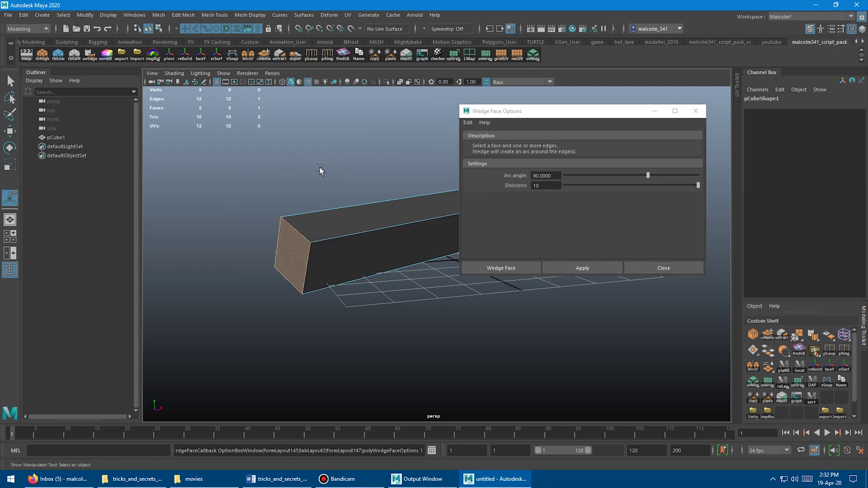
left_click(322, 170)
left_click_drag(345, 176, 314, 171, "alt")
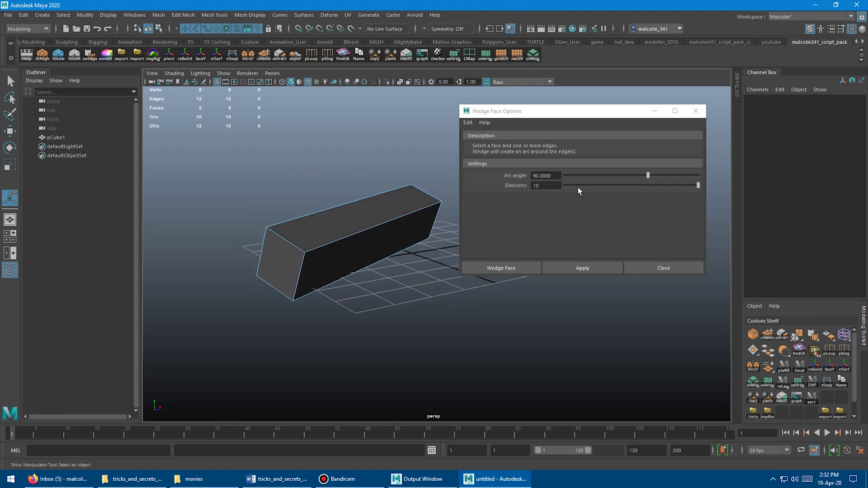
Step: Wedge the box's end face around its vertical side edge, with a 90° arc angle and 1 division
left_click_drag(698, 186, 559, 199)
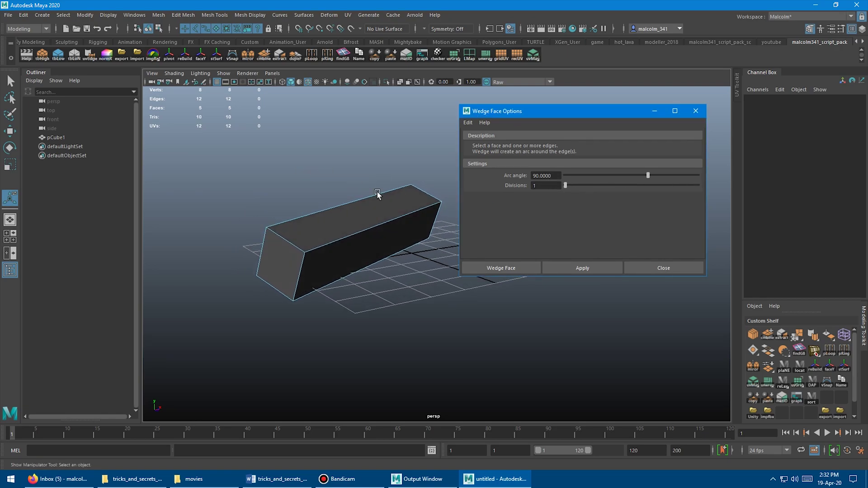
middle_click_drag(335, 187, 358, 163, "alt")
left_click_drag(358, 163, 372, 214, "alt")
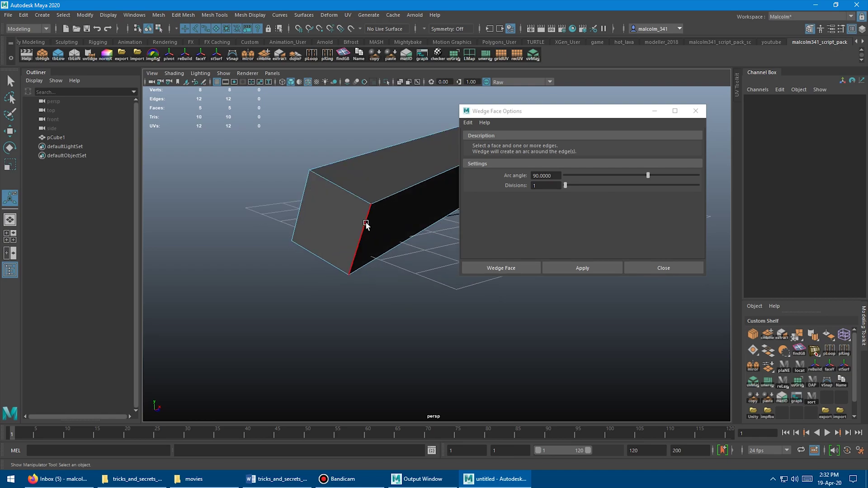
left_click(301, 203)
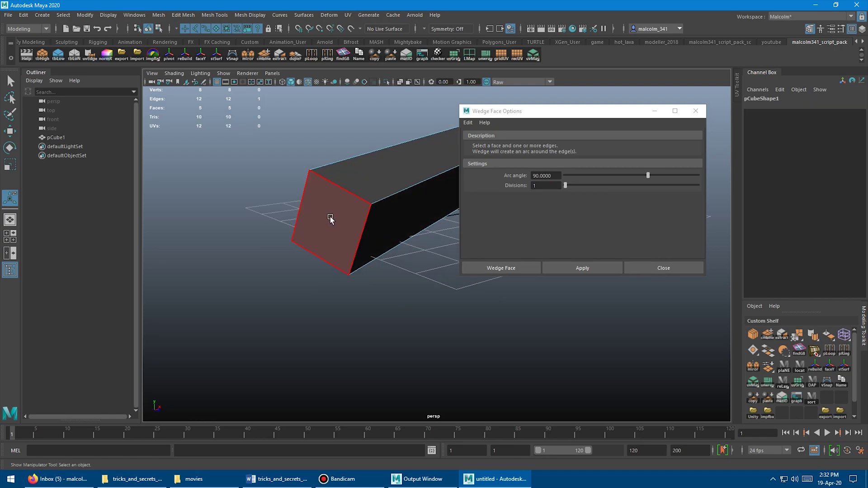
left_click(332, 218, "shift")
left_click_drag(343, 217, 383, 200, "alt")
scroll(383, 200, "down", 2)
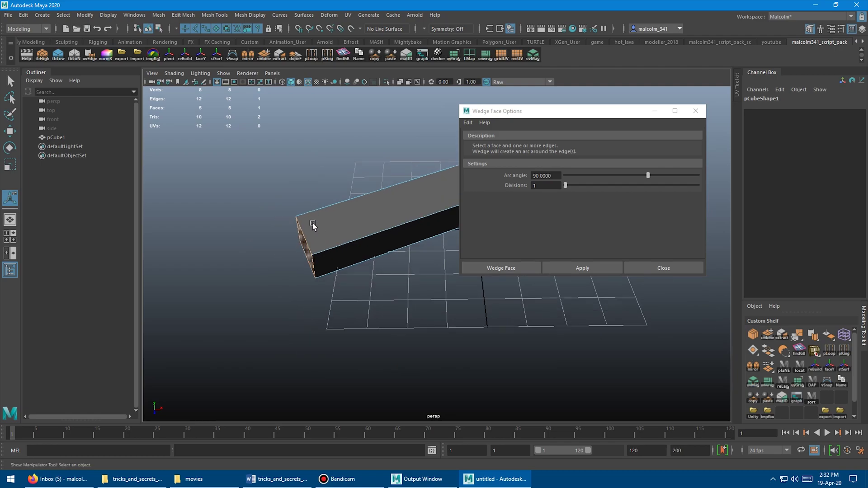
left_click_drag(326, 212, 395, 185, "alt")
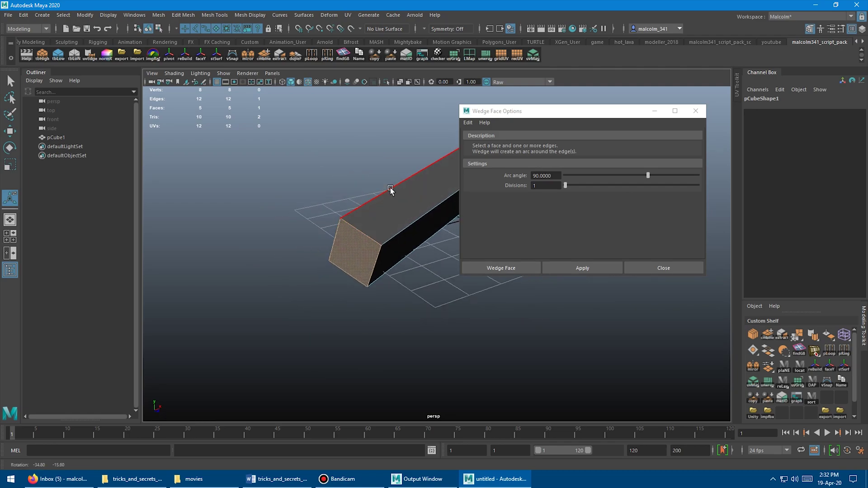
scroll(396, 185, "down", 3)
middle_click_drag(395, 185, 321, 176, "alt")
left_click(560, 267)
Step: Examine the single-division wedge at the box's end from several angles
left_click_drag(335, 251, 379, 269, "alt")
scroll(298, 204, "up", 2)
middle_click_drag(306, 195, 312, 221, "alt")
left_click_drag(312, 221, 342, 257, "alt")
scroll(342, 255, "down", 3)
key("w")
scroll(392, 197, "down", 2)
left_click_drag(392, 198, 366, 204, "alt")
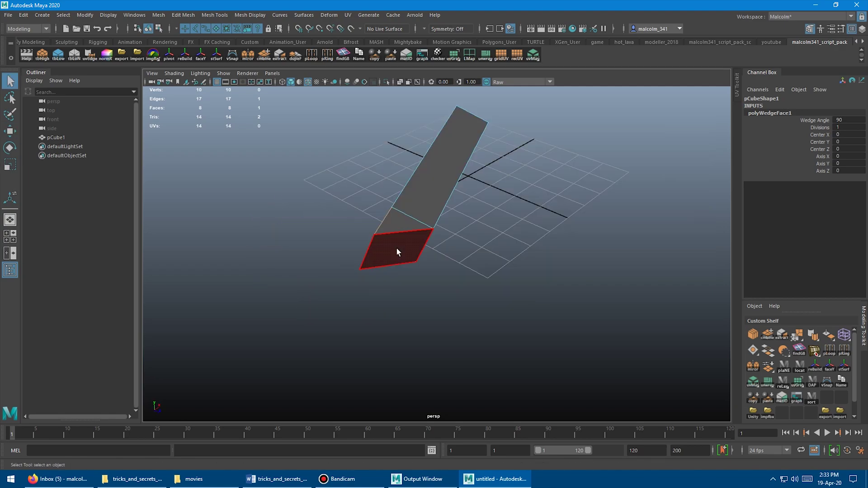
Step: Extrude the wedge's end face into a long second arm, with the pivot aligned to the box
left_click(396, 249)
key("w")
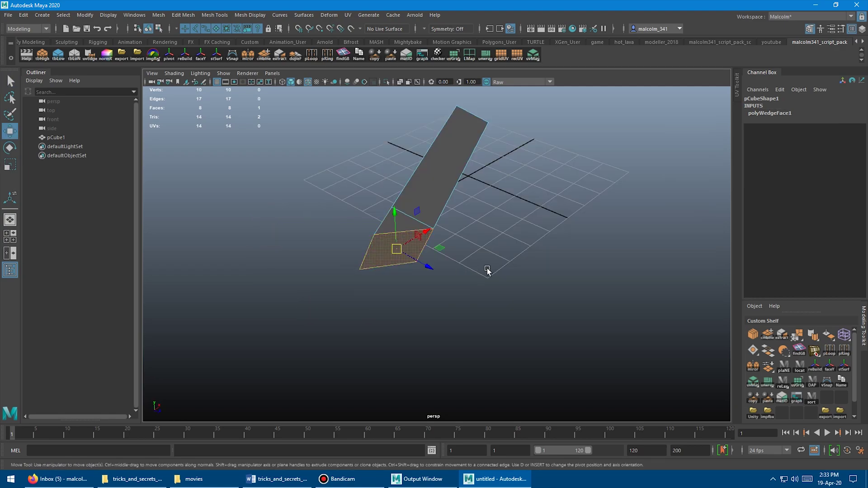
left_click_drag(496, 267, 389, 258, "alt")
key("d")
key("d")
left_click_drag(400, 229, 527, 318, "shift")
left_click_drag(448, 266, 421, 210, "alt")
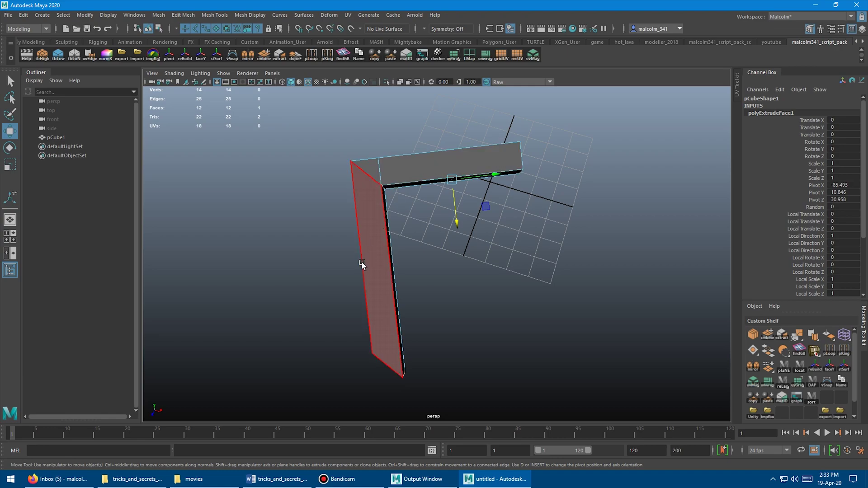
Step: Delete the new arm's long underside face and the adjoining corner face, matching the box's open underside
left_click_drag(362, 264, 425, 212, "alt")
left_click_drag(353, 227, 456, 199, "alt")
left_click_drag(489, 256, 449, 242, "alt")
left_click(404, 183)
left_click(437, 183)
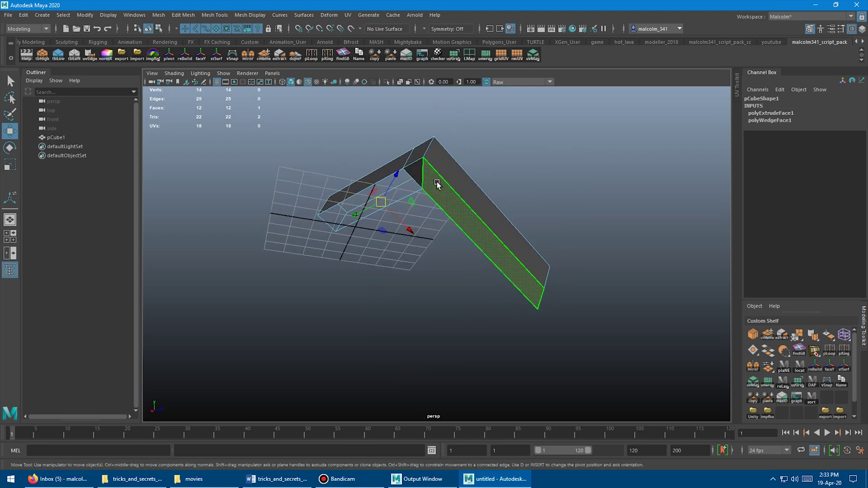
key("q")
scroll(423, 169, "up", 2)
left_click(409, 158, "shift")
key("Delete")
Step: Delete the two leftover wedge seam edges across the corner, leaving only the mitre edge
left_click_drag(494, 199, 426, 228, "alt")
right_click_drag(427, 229, 426, 206)
left_click(426, 205)
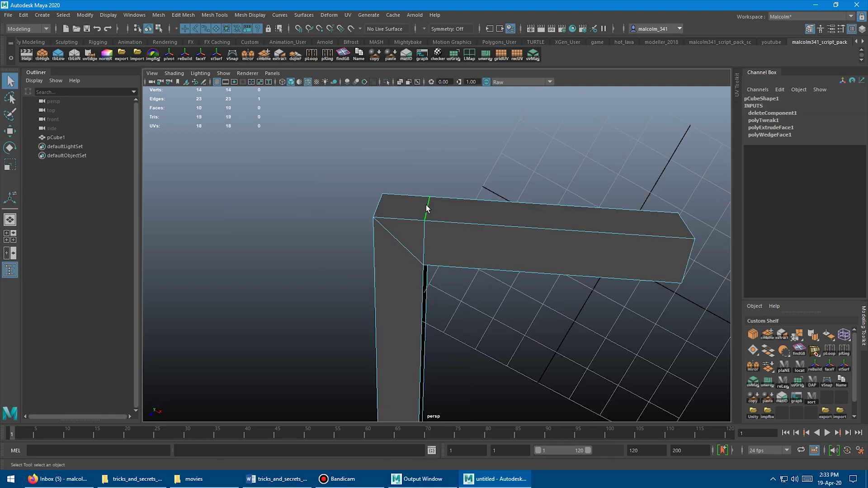
left_click(426, 228, "shift")
right_click_drag(477, 163, 455, 169, "shift")
scroll(434, 194, "down", 3)
left_click_drag(420, 244, 438, 238, "alt")
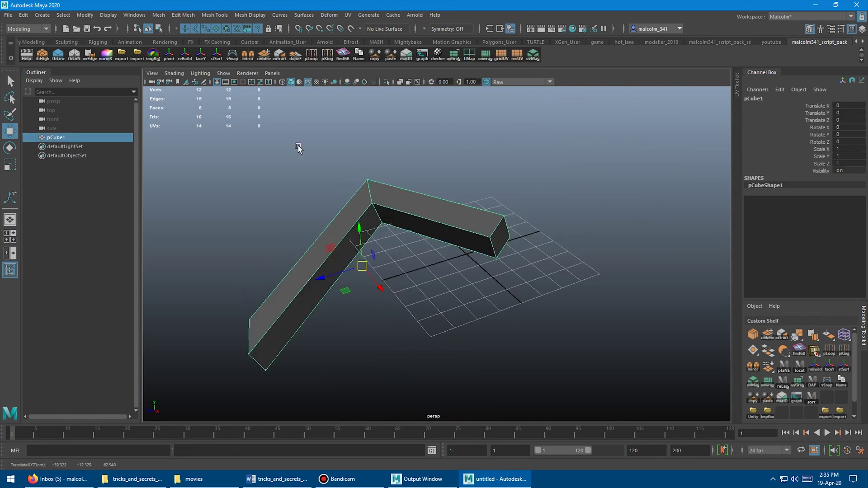
Step: Wedge the end face of the original arm around its outer side edge
left_click_drag(344, 144, 424, 154, "alt")
scroll(377, 158, "down", 3)
scroll(393, 163, "down", 1)
right_click(424, 154)
right_click_drag(424, 154, 443, 164)
left_click_drag(443, 164, 437, 165, "alt")
right_click_drag(438, 165, 487, 188, "alt")
left_click(483, 189)
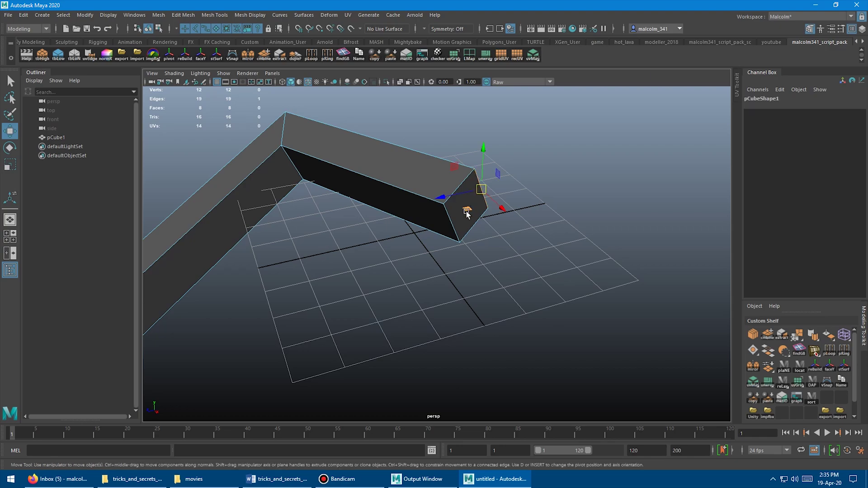
key("q")
left_click(465, 211, "shift")
left_click_drag(480, 212, 530, 156, "alt")
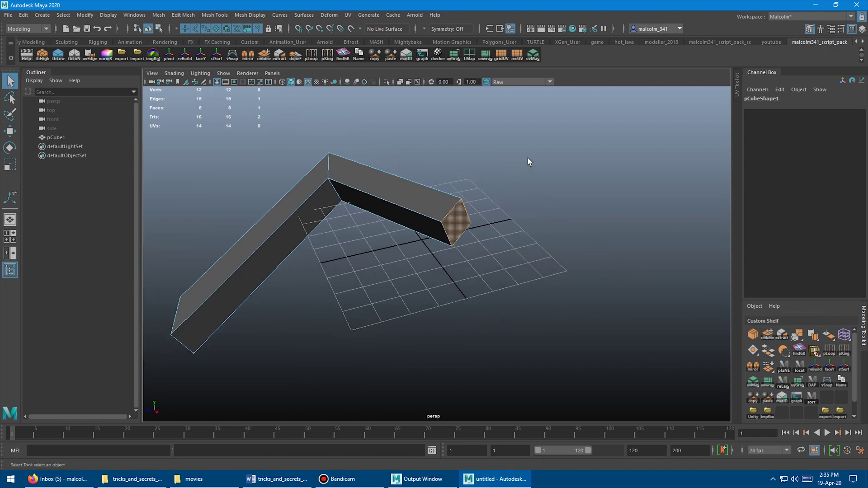
right_click(535, 145, "shift")
left_click_drag(529, 168, 535, 142, "alt")
right_click_drag(536, 143, 497, 152, "shift")
Step: Extrude the newly wedged end face into a third arm, with the pivot aligned to the existing geometry
left_click_drag(470, 171, 499, 227, "alt")
key("w")
left_click(462, 240)
left_click_drag(469, 259, 512, 302, "alt")
key("d")
left_click_drag(411, 287, 378, 237, "alt")
left_click(370, 231)
left_click_drag(431, 251, 483, 287, "alt")
right_click_drag(483, 281, 445, 262, "alt")
left_click_drag(488, 244, 390, 264, "alt")
left_click_drag(383, 229, 239, 311, "shift")
left_click_drag(445, 222, 582, 190, "alt")
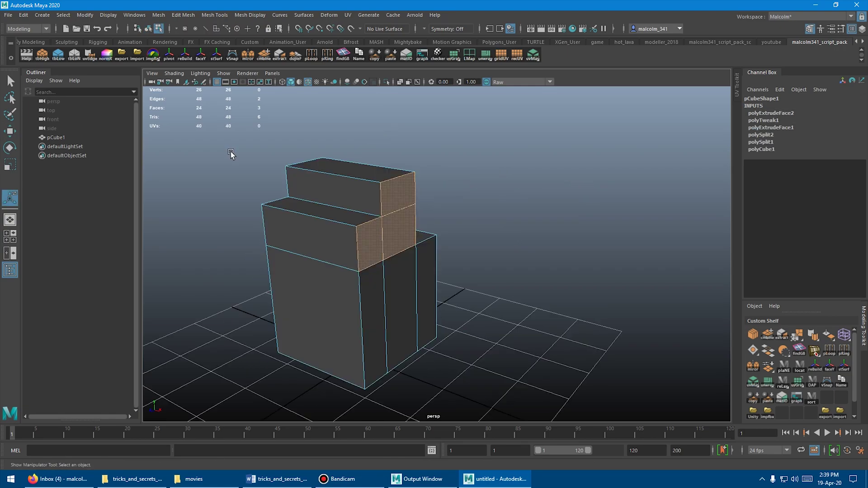
Step: Apply Wedge Face to the three selected faces of the stepped block around the two selected edges
left_click_drag(232, 162, 268, 161, "alt")
middle_click_drag(268, 162, 270, 166, "alt")
left_click_drag(270, 165, 267, 153, "alt")
right_click_drag(273, 141, 235, 156, "shift")
left_click_drag(235, 156, 375, 219, "alt")
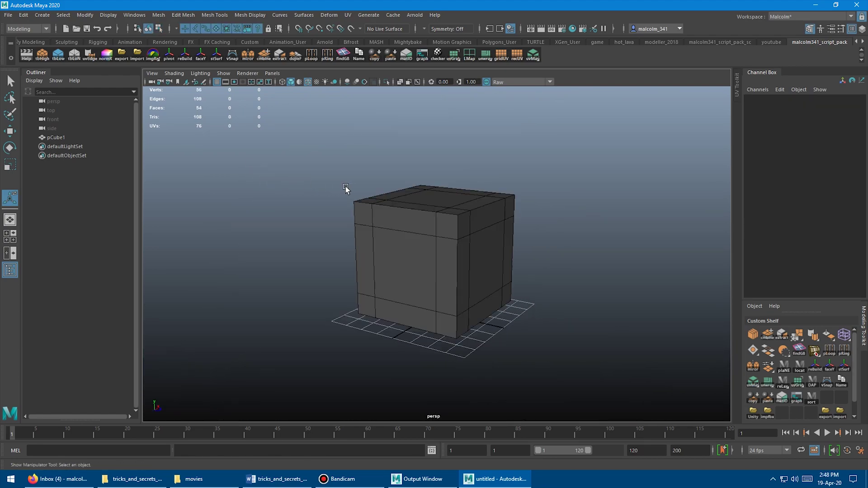
Step: Examine the bevelled cube's edge layout from several angles and distances
middle_click_drag(336, 182, 297, 178, "alt")
left_click_drag(297, 178, 298, 192, "alt")
right_click_drag(297, 192, 340, 193, "alt")
middle_click_drag(316, 184, 335, 185, "alt")
right_click_drag(335, 185, 364, 187, "alt")
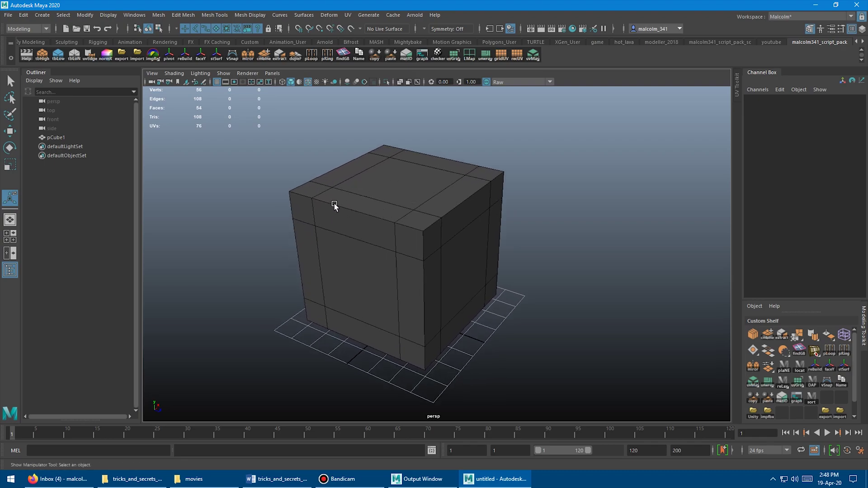
right_click_drag(409, 197, 305, 208, "alt")
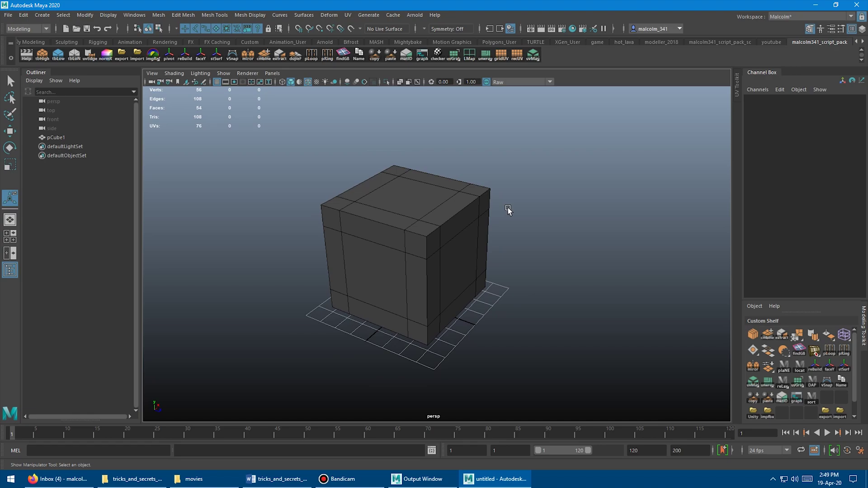
Step: Select the bevelled cube and preview it smoothed together with its control cage
left_click_drag(508, 209, 304, 171, "alt")
left_click(360, 202)
mouse_move(345, 203)
left_mouse_down("alt")
mouse_move(309, 199)
mouse_move(357, 199)
mouse_move(345, 194)
mouse_move(360, 178)
mouse_move(351, 193)
left_mouse_up("alt")
key("w")
scroll(345, 194, "up", 1)
scroll(351, 193, "up", 1)
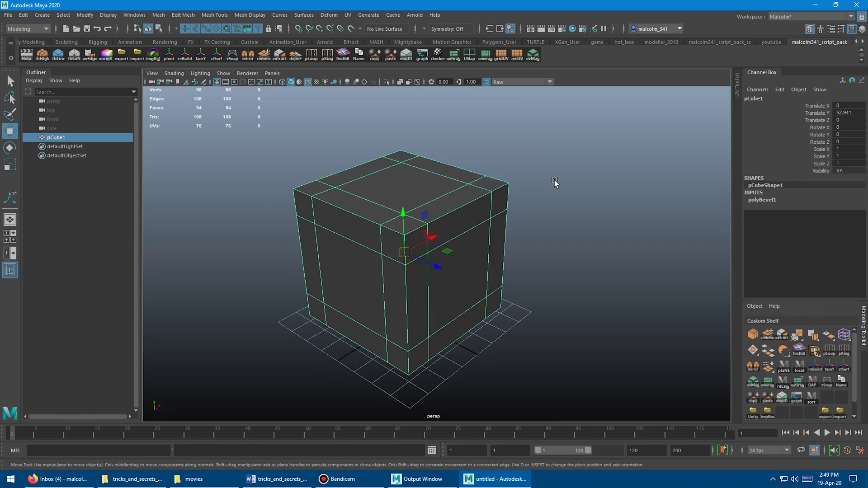
key("3")
left_click_drag(554, 184, 536, 182, "alt")
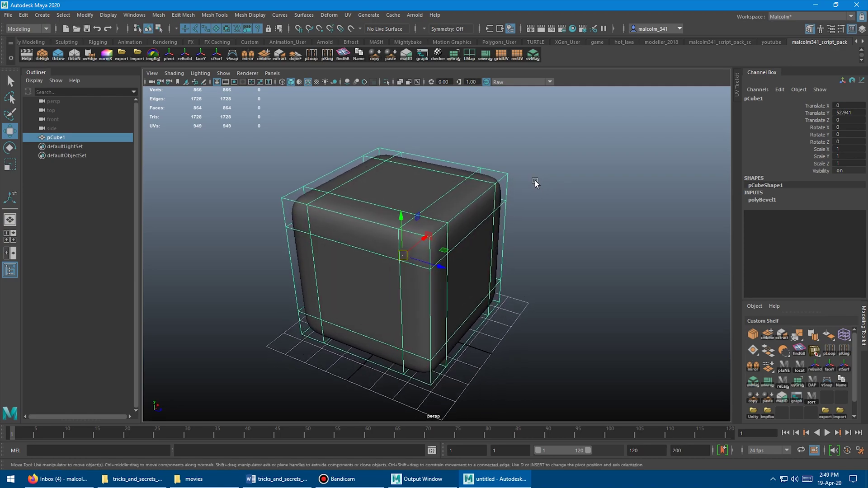
Step: Switch the cube to the smooth mesh preview without its control cage
key("3")
left_click_drag(348, 203, 313, 172, "alt")
right_click_drag(396, 176, 341, 176, "alt")
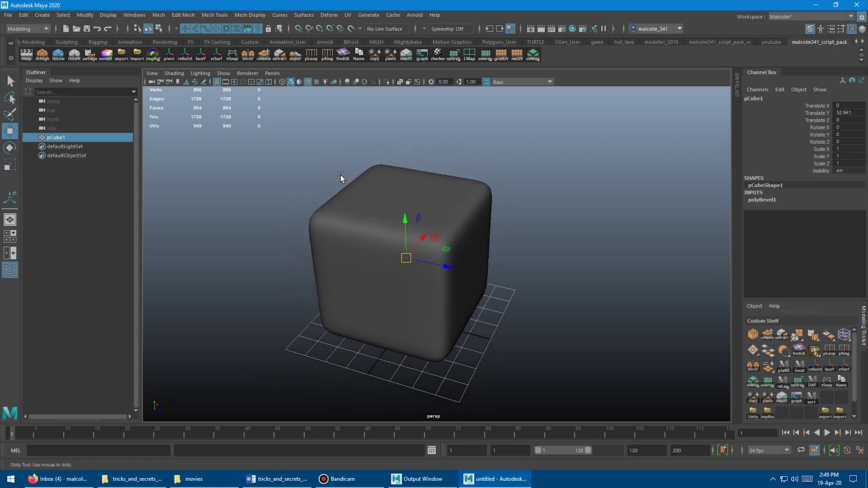
Step: Export the selected cube as FBX to the batch_maya folder, replacing the existing youtube.fbx
left_click(8, 15)
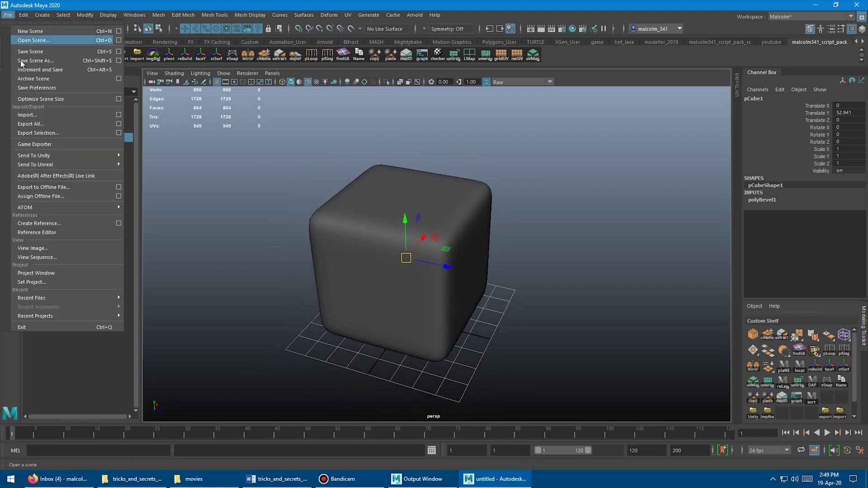
left_click(60, 130)
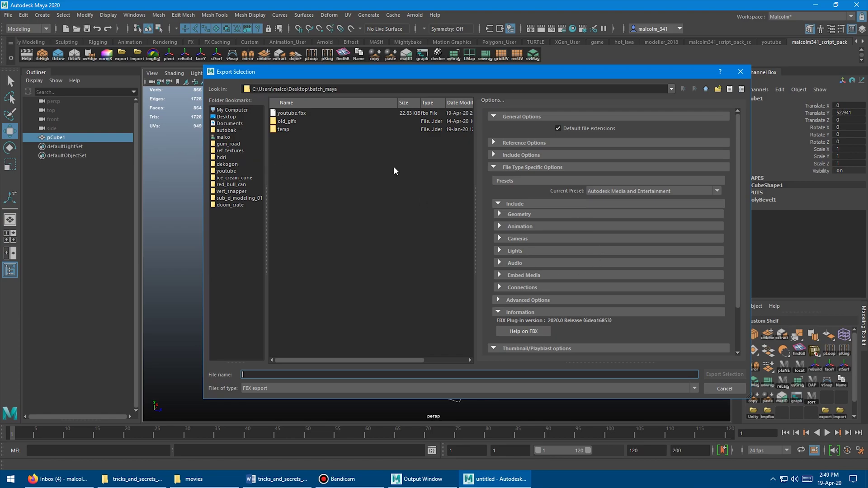
double_click(298, 113)
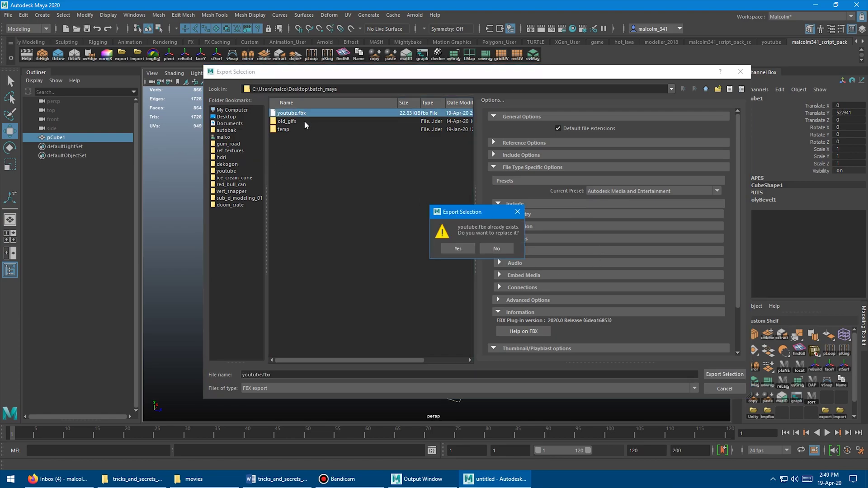
left_click(451, 247)
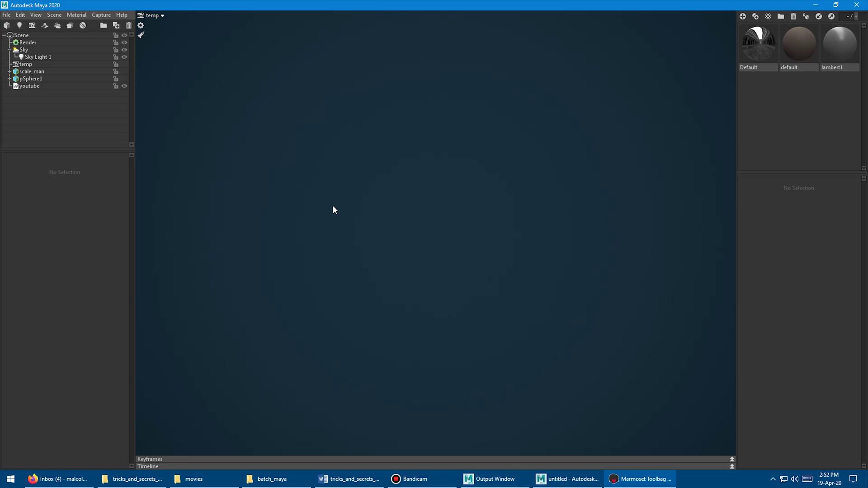
Step: In Marmoset Toolbag, import the model youtube.fbx from the batch_maya folder and inspect the cube
left_click(11, 17)
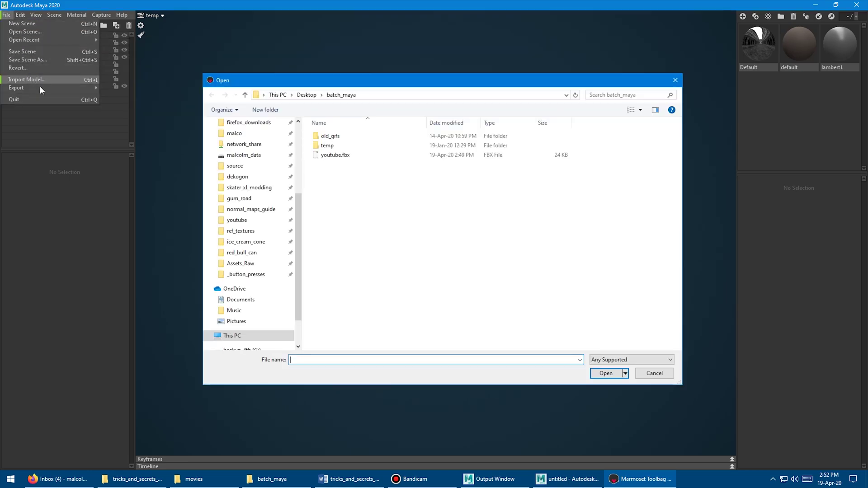
double_click(334, 156)
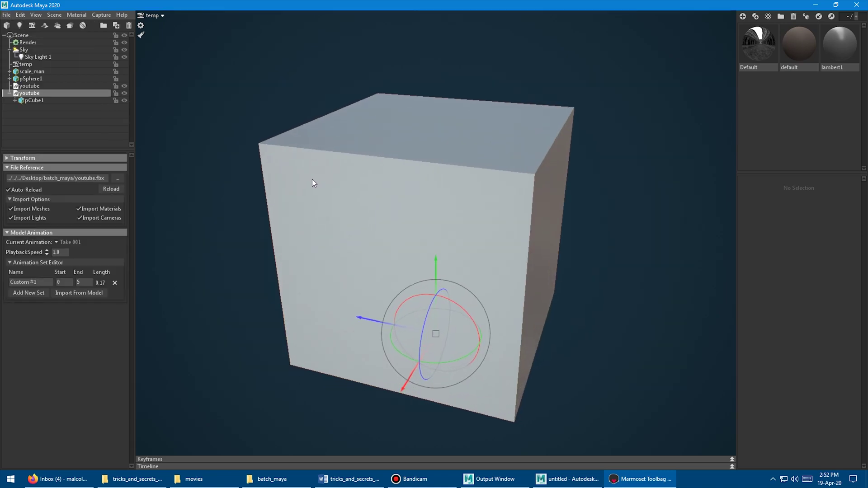
left_click_drag(311, 180, 302, 201)
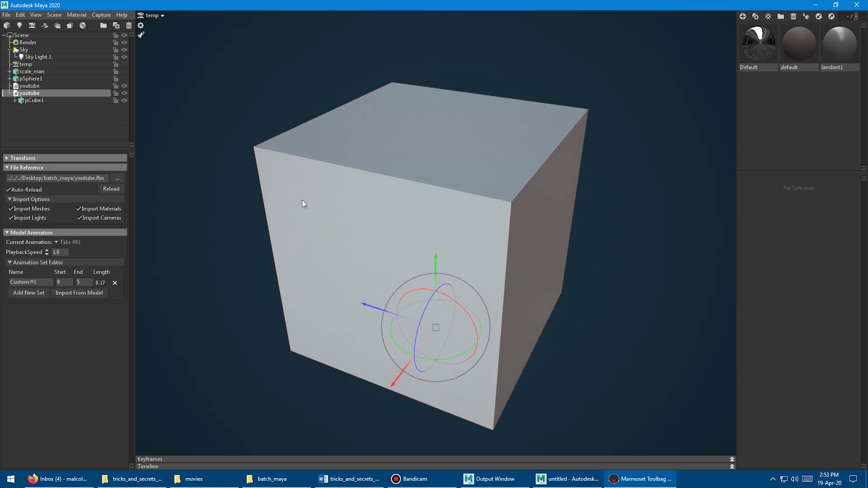
Step: Delete the imported youtube model from the Marmoset Toolbag scene
left_click(302, 159)
left_click(35, 92)
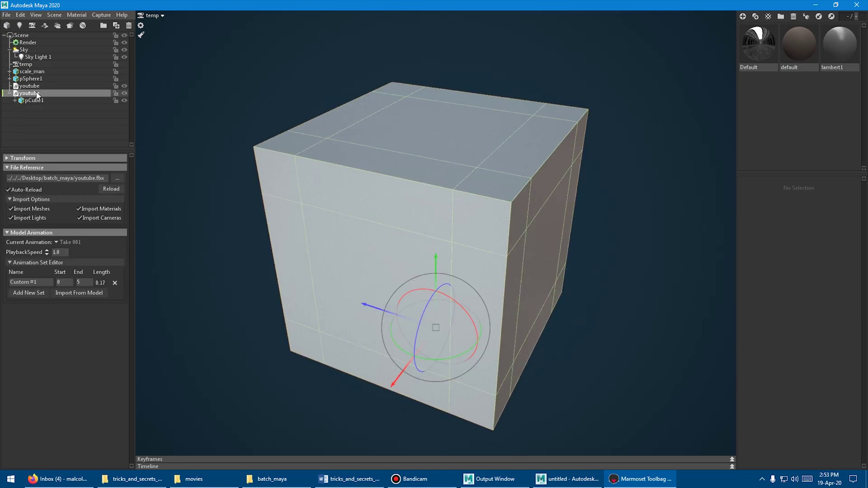
key("Delete")
Step: Switch to Maya and compare the cube's smooth preview with and without its control cage, ending without the cage
left_click(559, 479)
left_click_drag(376, 195, 318, 170, "alt")
key("3")
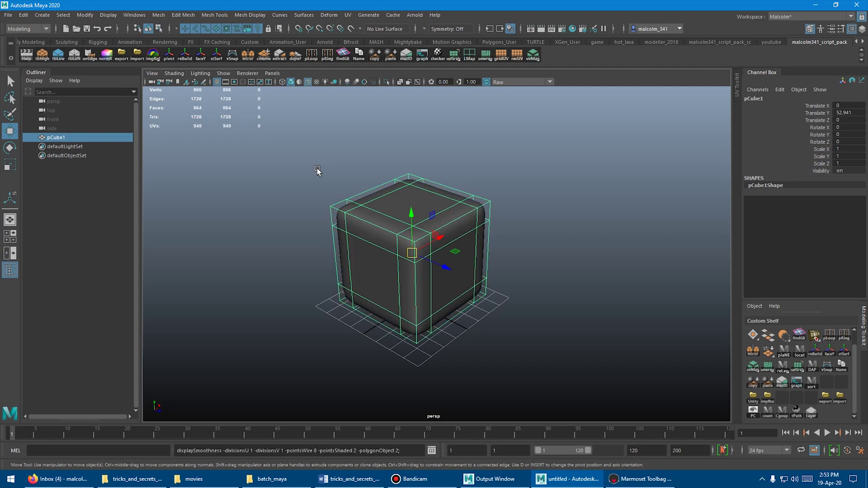
key("3")
key("2")
key("3")
key("2")
key("3")
right_click_drag(302, 174, 366, 175, "alt")
left_click_drag(366, 176, 376, 157, "alt")
Step: Set up an FBX export of the selected cube with the Smooth Mesh geometry option enabled
left_click(8, 15)
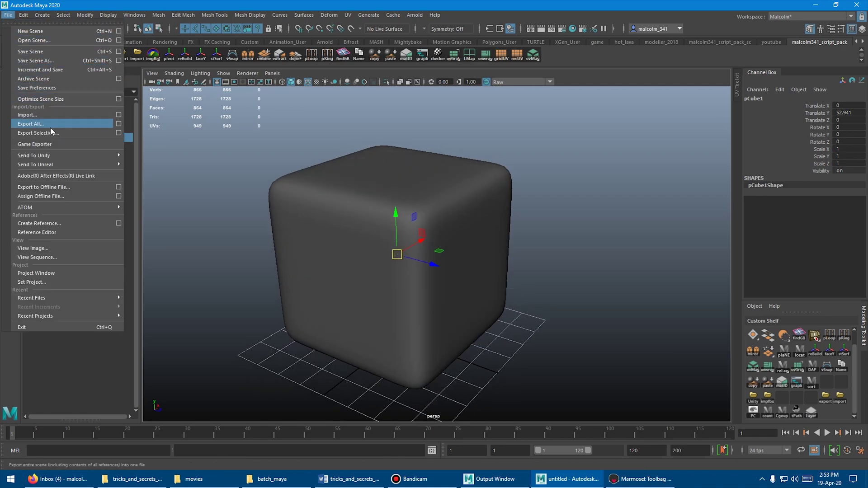
left_click(62, 132)
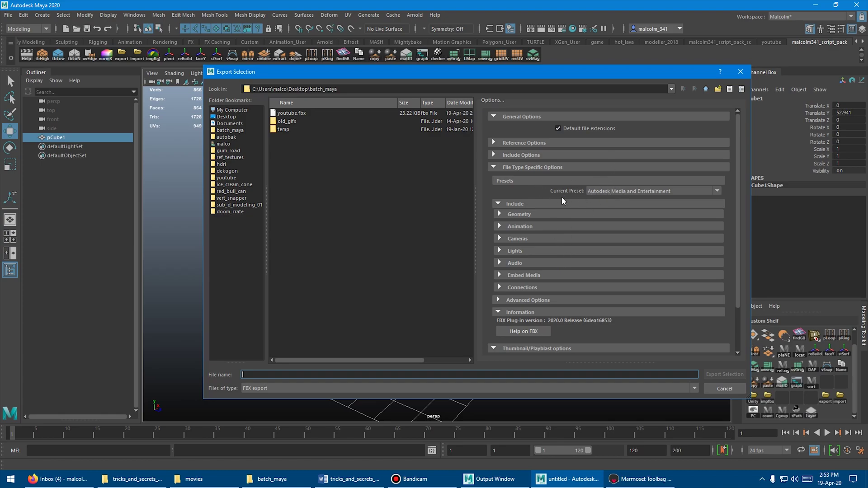
left_click(500, 215)
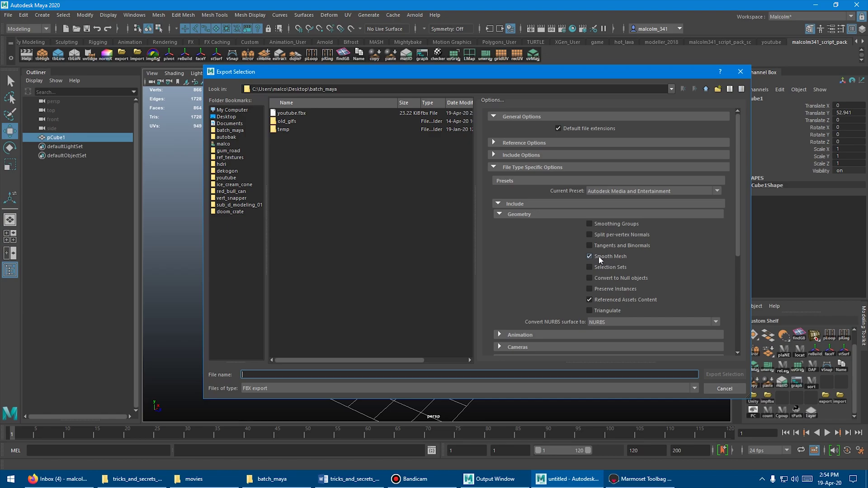
left_click(597, 256)
left_click_drag(235, 72, 545, 96)
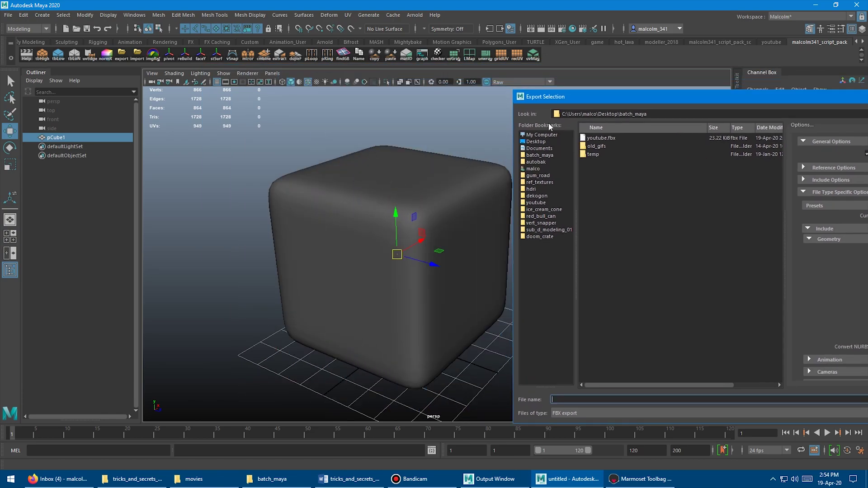
left_click_drag(640, 97, 370, 74)
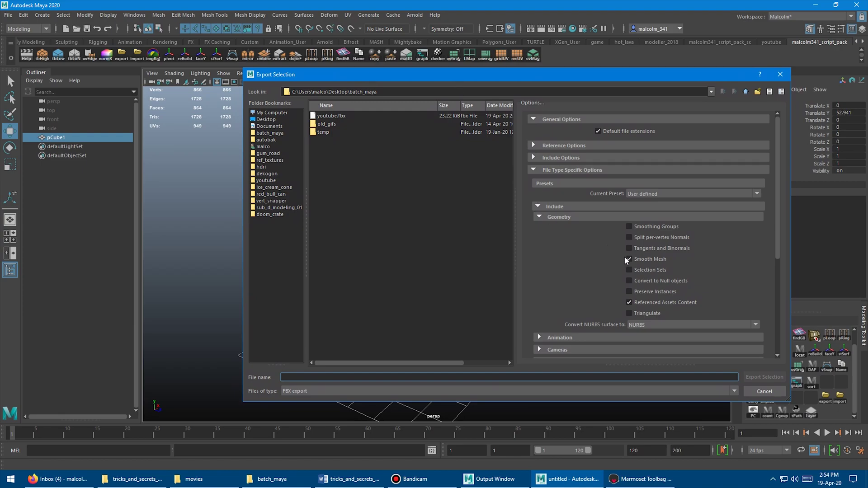
Step: Export the cube over youtube.fbx in the batch_maya folder and dismiss the export warnings
double_click(329, 117)
left_click(492, 249)
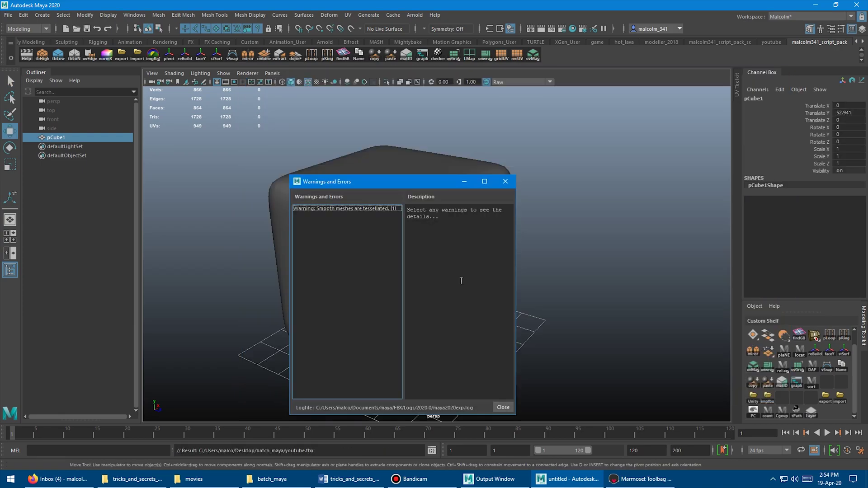
left_click_drag(391, 181, 394, 109)
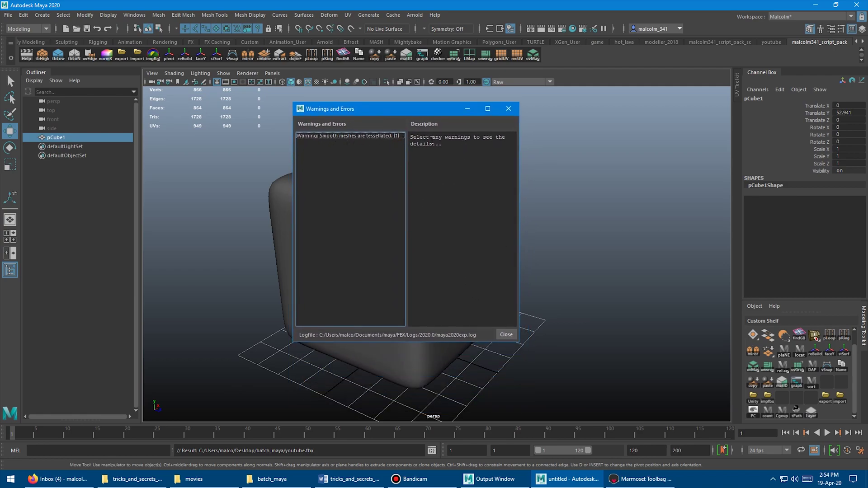
left_click_drag(400, 113, 384, 109)
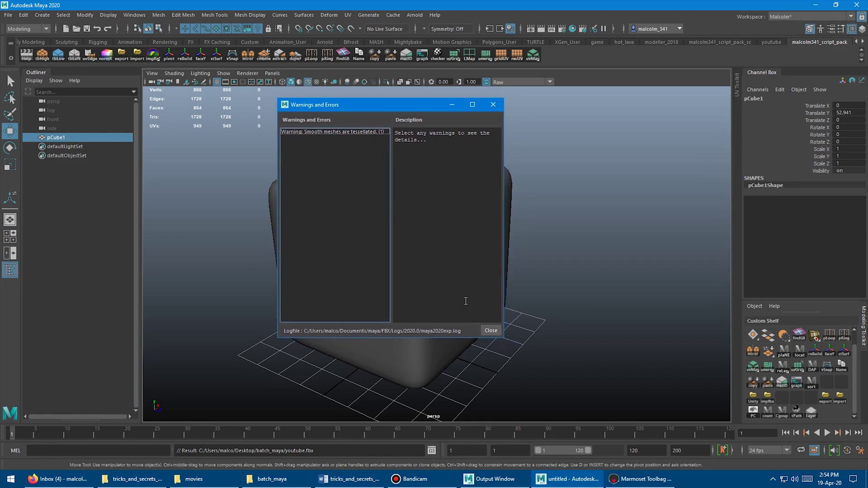
left_click(487, 329)
Step: In Marmoset Toolbag, import the re-exported youtube.fbx from the batch_maya folder and inspect the cube's edges
left_click(631, 480)
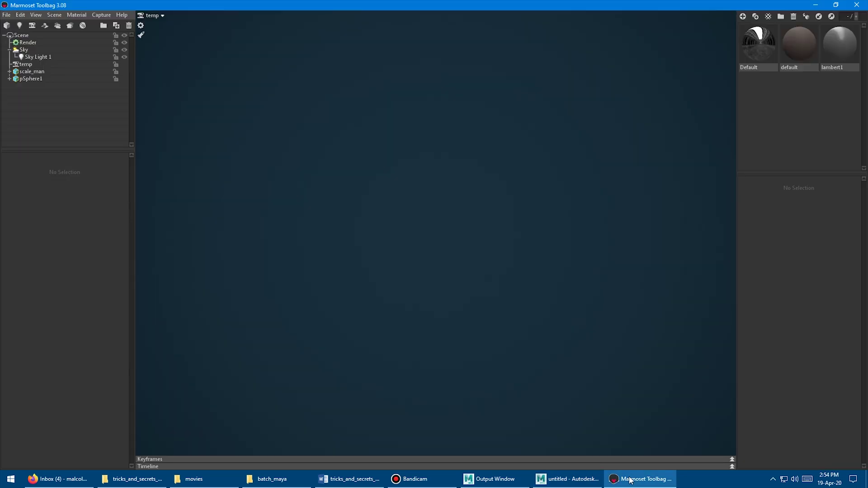
left_click(6, 15)
mouse_move(24, 43)
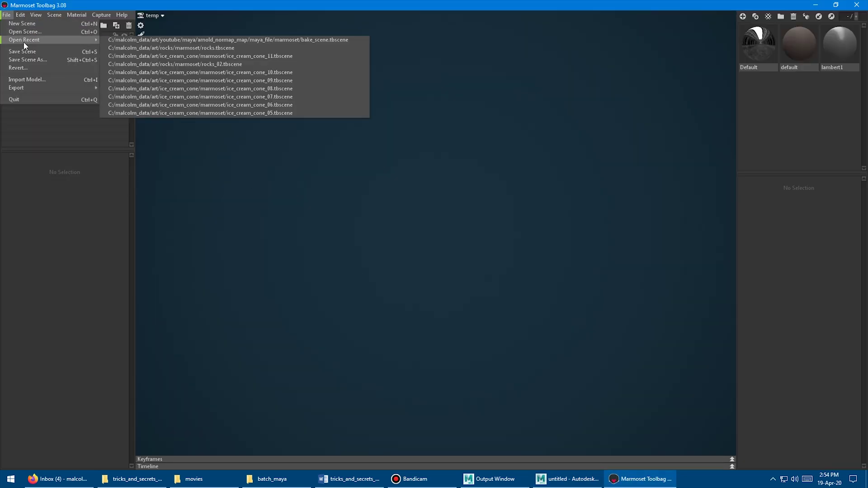
left_click(44, 79)
double_click(335, 155)
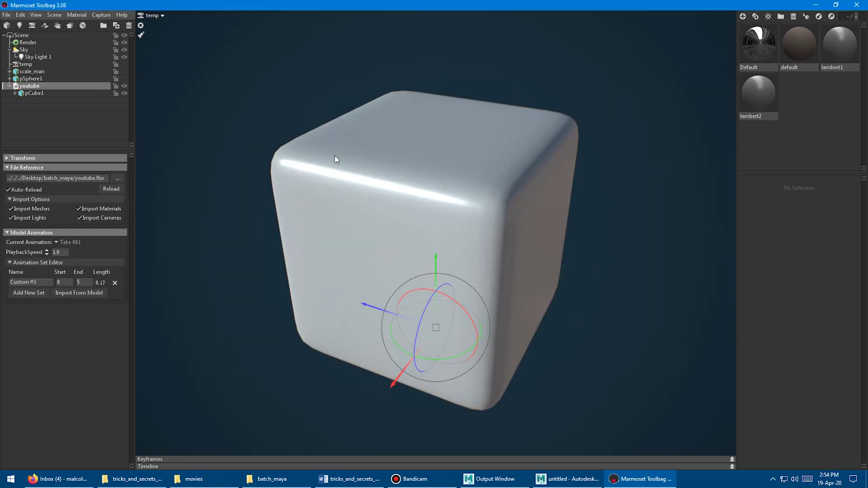
left_click_drag(321, 142, 428, 136, "alt")
right_click_drag(428, 136, 383, 119, "alt")
left_click_drag(382, 119, 305, 153, "alt")
left_click(305, 152)
right_click_drag(305, 152, 325, 188, "alt")
left_click_drag(324, 188, 403, 156)
left_click(380, 148)
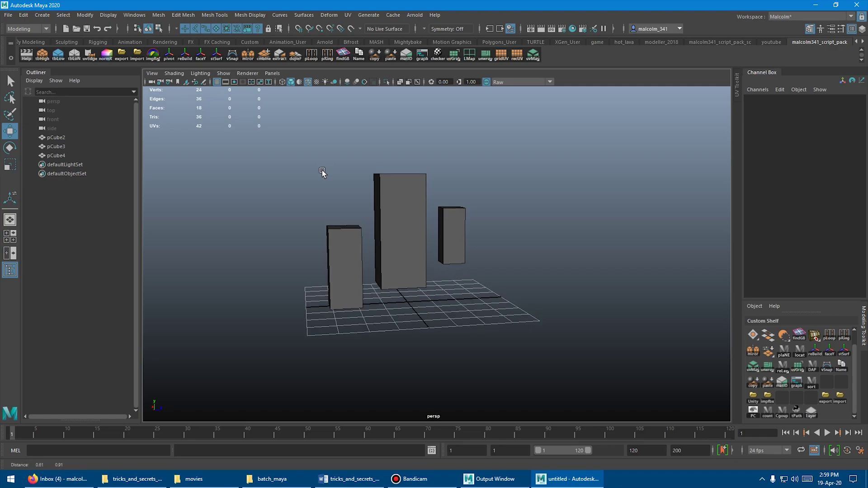
Step: In Maya, try moving the smallest of the three boxes vertically and undo the move
left_click_drag(322, 170, 378, 168, "alt")
right_click_drag(378, 168, 363, 180, "alt")
middle_click_drag(363, 180, 392, 167, "alt")
right_click_drag(391, 168, 354, 166, "alt")
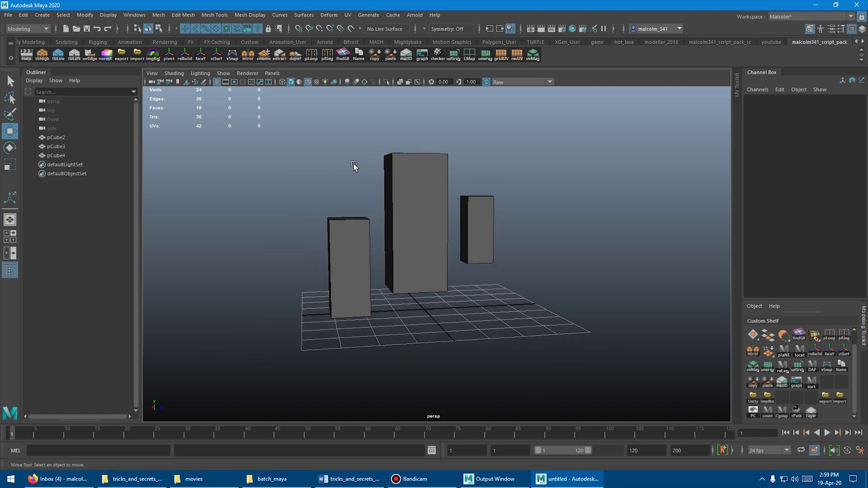
left_click(349, 233)
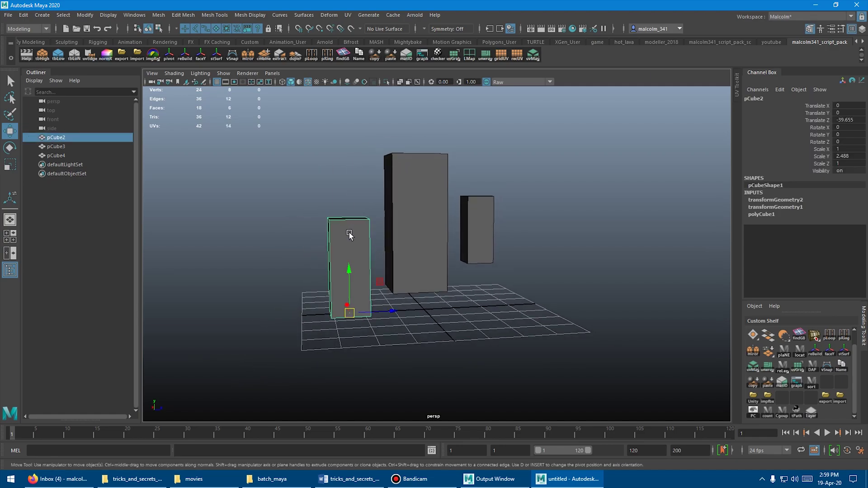
left_click_drag(389, 216, 369, 212, "alt")
left_click(387, 209)
left_click(445, 211)
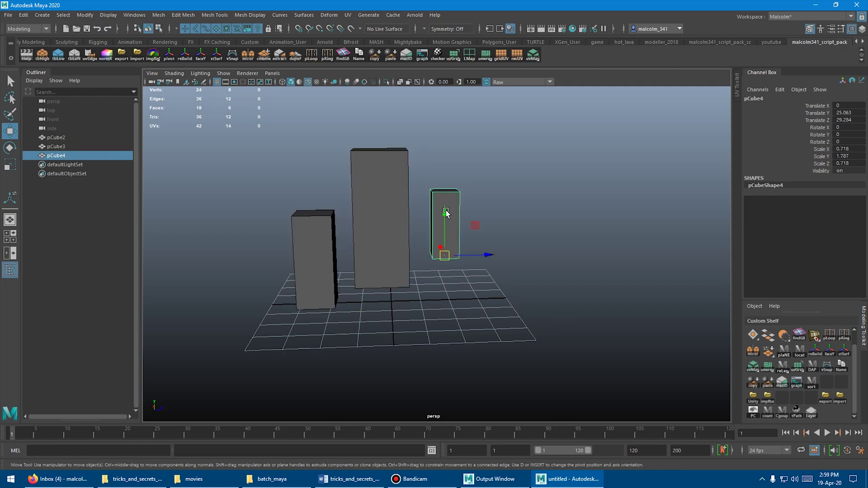
left_click_drag(446, 211, 448, 250, "alt")
key("ctrl+z")
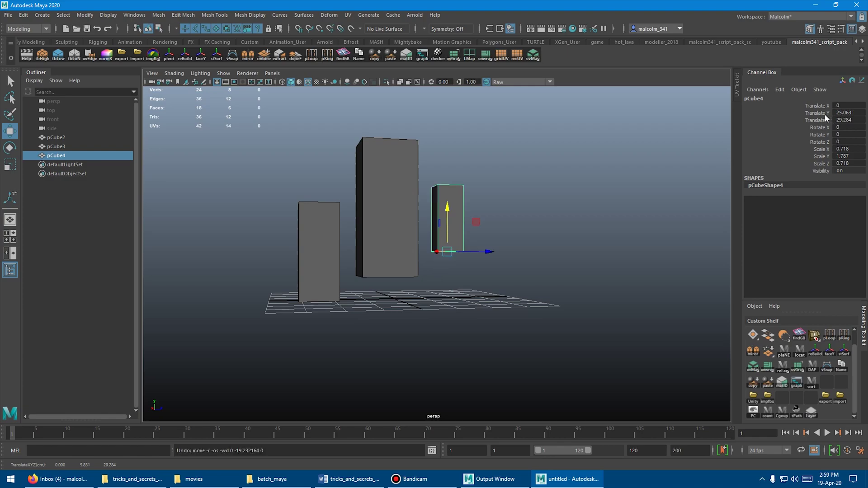
left_click(825, 114)
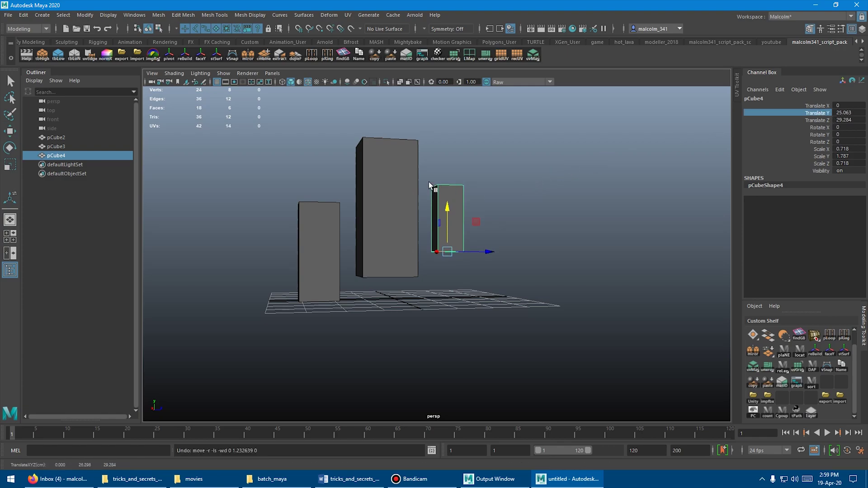
Step: Select all three boxes together after checking each one's individual height
left_click(399, 178)
left_click(329, 219)
left_click(378, 210)
left_click(441, 205)
left_click(384, 198)
left_click(439, 203, "shift")
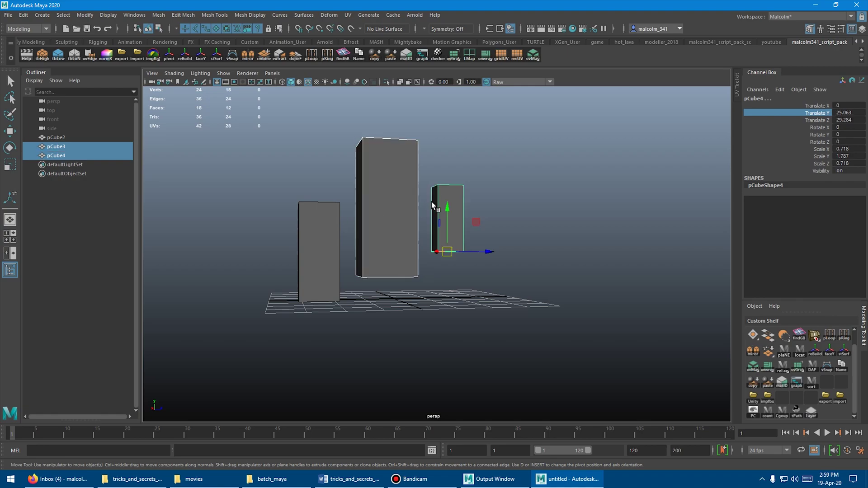
left_click(330, 214, "shift")
left_click_drag(402, 187, 366, 202, "alt")
left_click_drag(333, 238, 343, 215)
key("ctrl+z")
left_click_drag(375, 184, 409, 187, "alt")
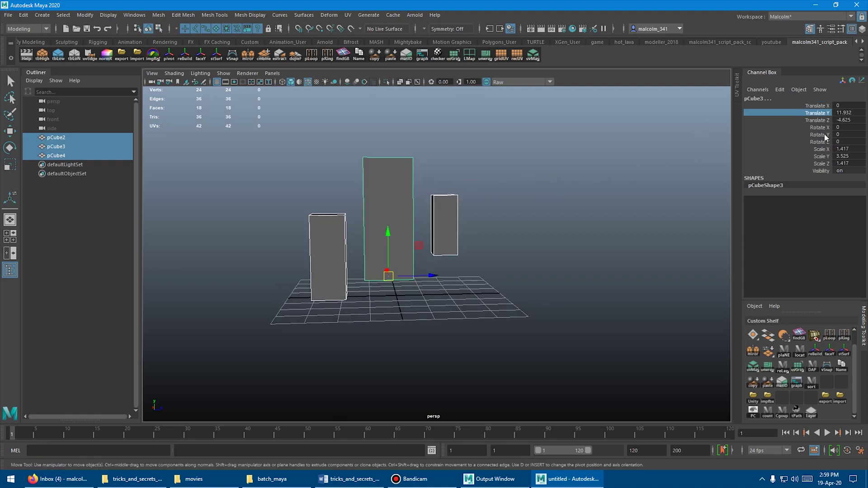
Step: Try setting Translate Y to 25 for all three selected boxes, and undo the change
left_click(853, 113)
type("25")
key("Return")
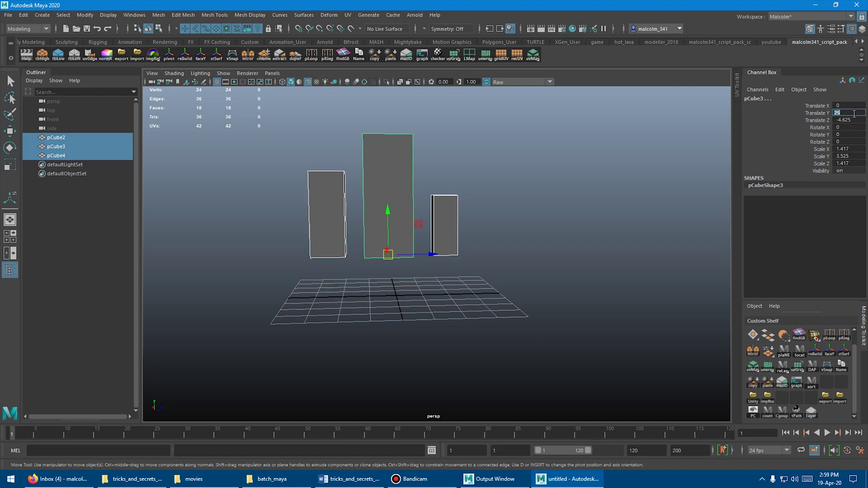
left_click_drag(598, 258, 569, 234, "alt")
left_click_drag(446, 263, 450, 274, "alt")
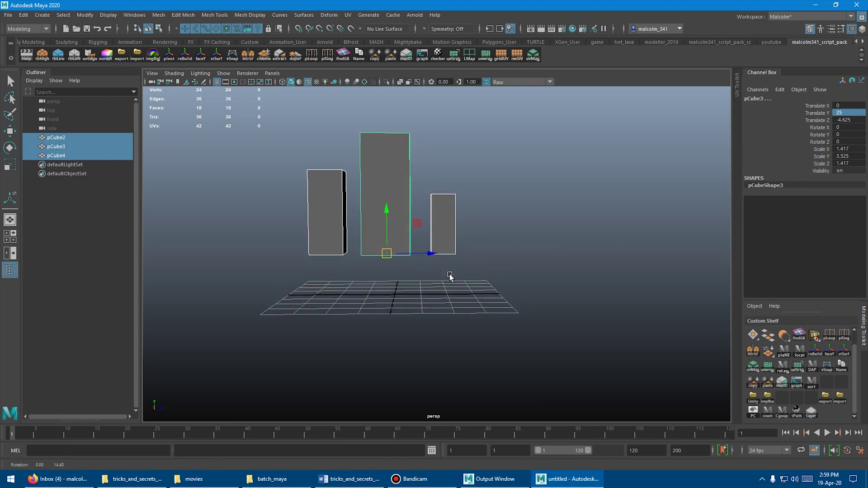
right_click_drag(449, 275, 493, 258, "alt")
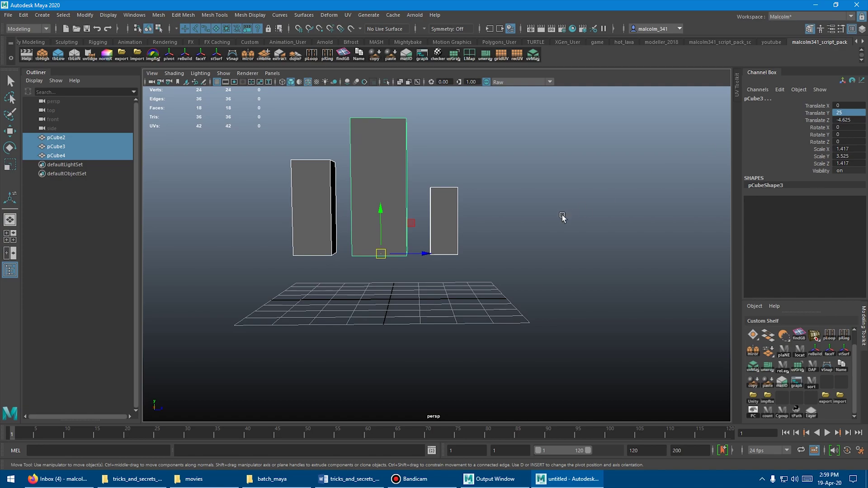
right_click_drag(559, 217, 512, 212, "alt")
left_click_drag(513, 211, 537, 210, "alt")
key("ctrl+z")
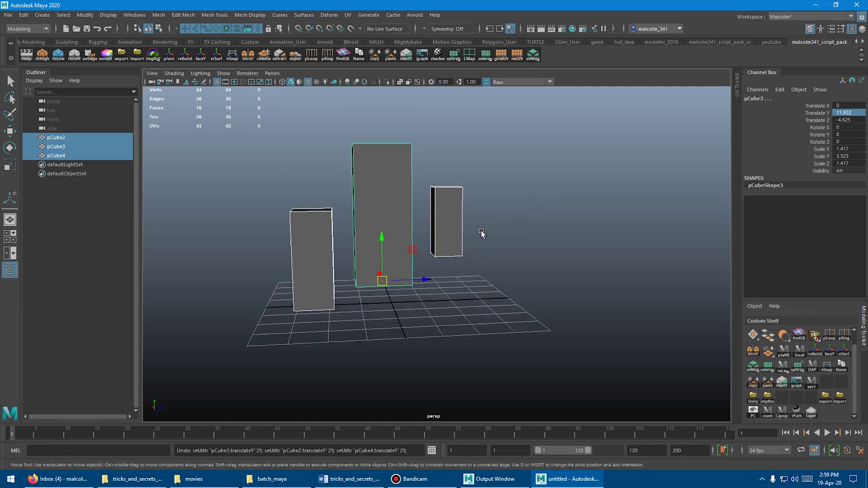
Step: Compare the Translate Y values of the three boxes by selecting each box in turn
left_click(452, 216)
left_click(396, 212)
left_click(322, 240)
left_click(390, 219)
left_click(447, 206)
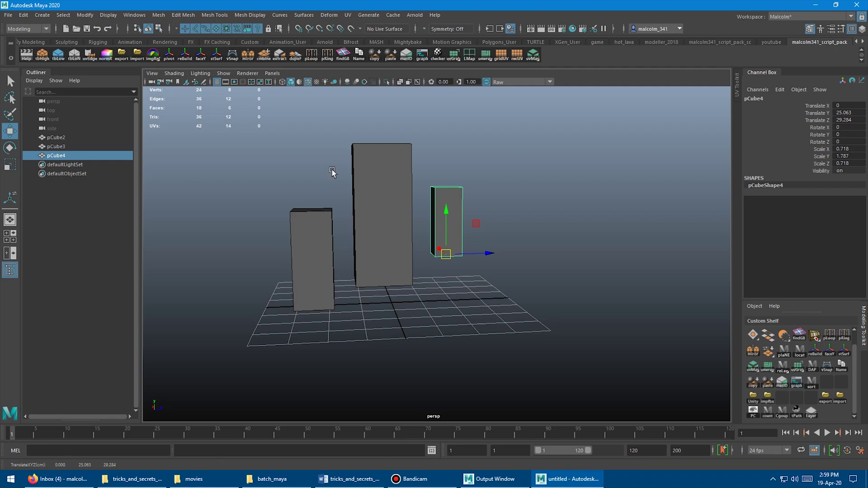
middle_click_drag(331, 170, 363, 175, "alt")
right_click_drag(363, 175, 422, 184, "alt")
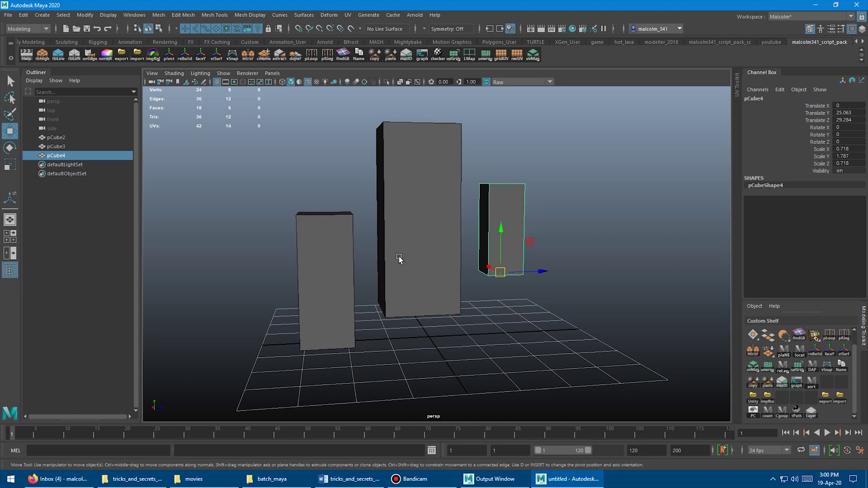
left_click_drag(442, 207, 381, 239, "alt")
Step: Raise all three boxes together by 25 units in Translate Y using a relative += entry
left_click(354, 243)
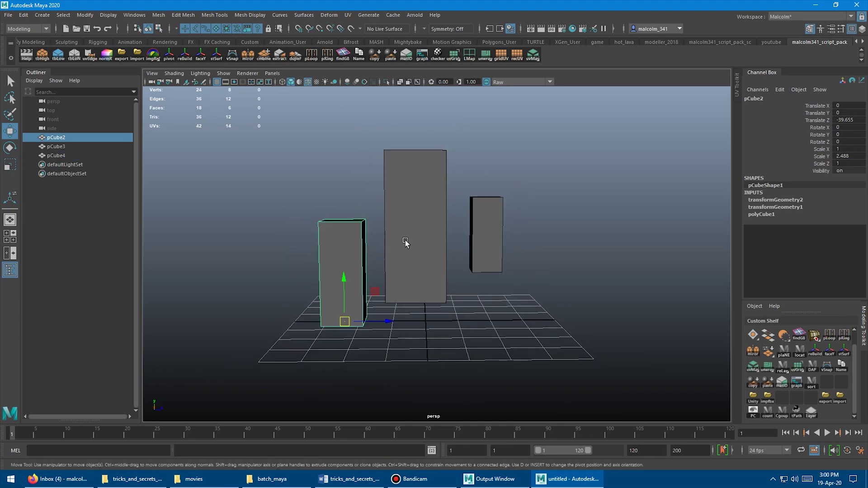
left_click(423, 226)
left_click(486, 221, "shift")
left_click(356, 238, "shift")
middle_click_drag(513, 190, 468, 187, "alt")
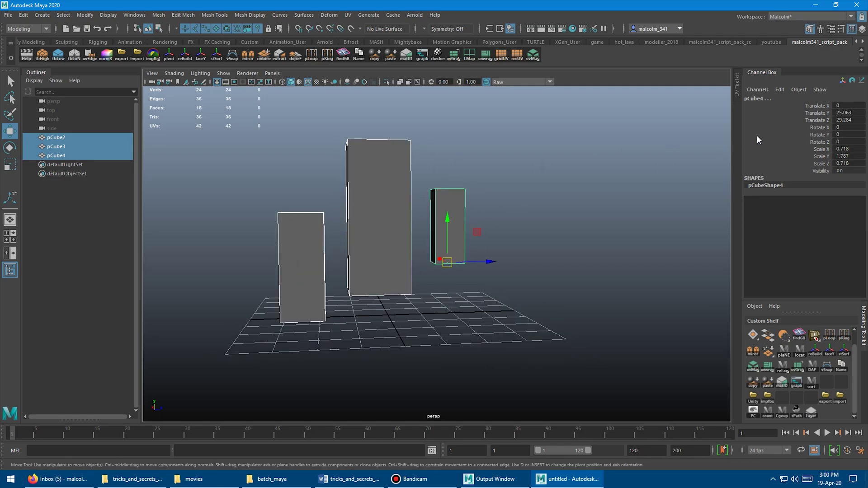
double_click(859, 113)
type("-")
type("=25")
key("Return")
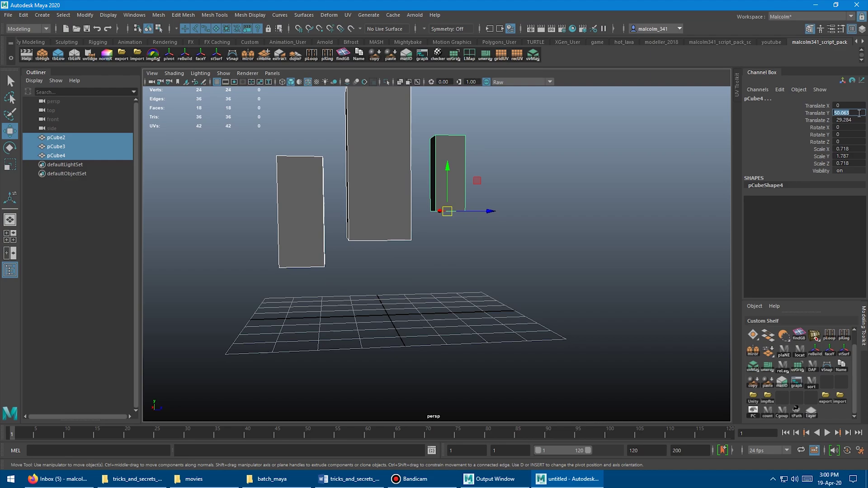
Step: Try moving each of the three raised boxes individually, undoing every move
left_click(312, 221)
middle_click_drag(310, 221, 280, 187)
key("ctrl+z")
left_click(385, 221)
middle_click_drag(503, 260, 461, 238)
key("ctrl+z")
left_click(452, 187)
middle_click_drag(575, 248, 534, 227)
key("ctrl+z")
Step: Select all three boxes together
right_click_drag(566, 260, 501, 259, "alt")
left_click_drag(502, 259, 457, 258, "alt")
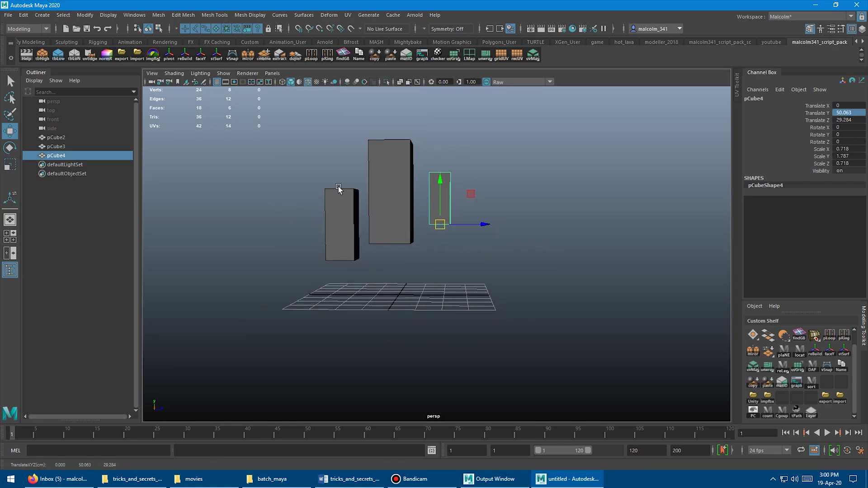
left_click_drag(339, 188, 297, 238, "alt")
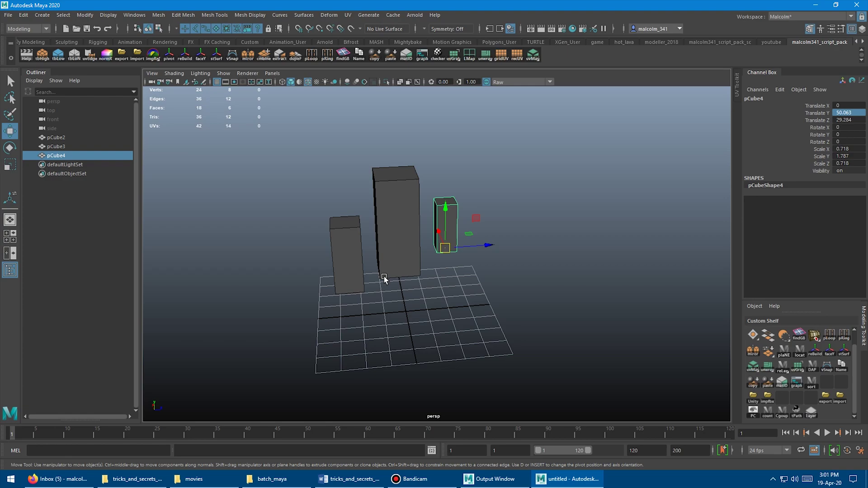
left_click_drag(384, 279, 316, 172, "shift")
right_click_drag(317, 172, 300, 168, "alt")
middle_click_drag(300, 169, 302, 181, "alt")
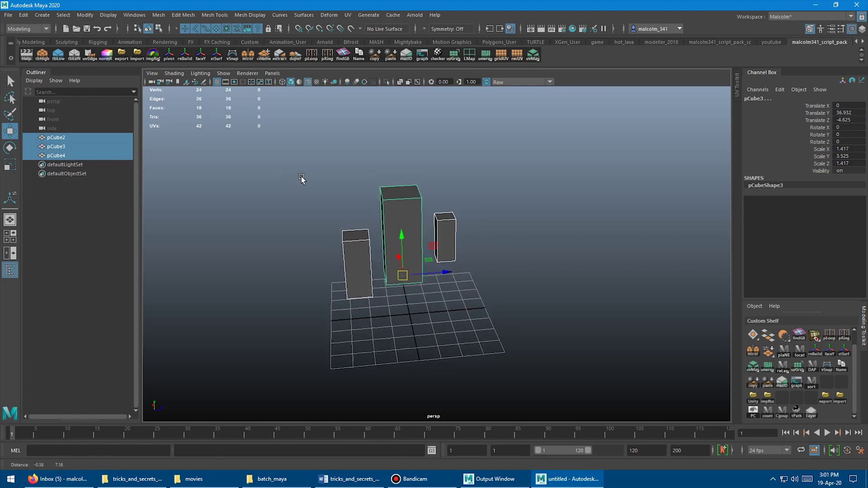
right_click_drag(302, 180, 332, 164, "alt")
middle_click_drag(332, 163, 347, 175, "alt")
right_click_drag(347, 175, 359, 171, "alt")
left_click_drag(355, 170, 357, 161, "alt")
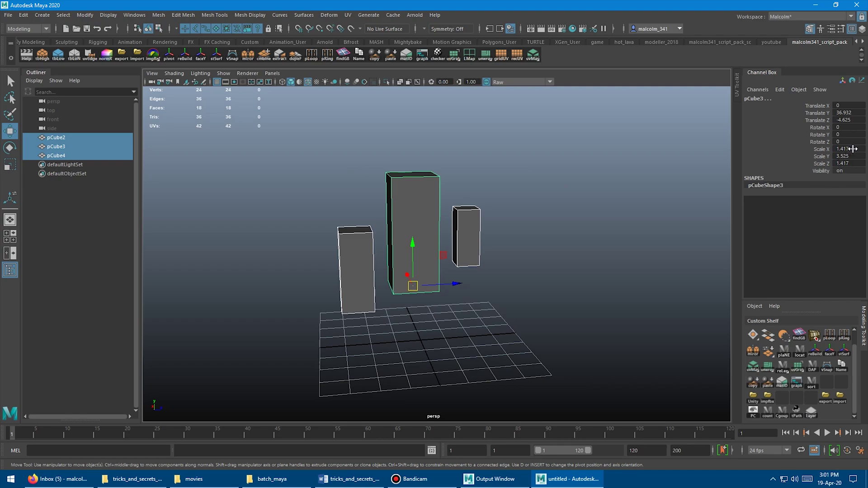
Step: Try doubling Scale X, Y and Z of the three selected boxes with a relative *= entry, and undo the change
left_click_drag(853, 149, 856, 163)
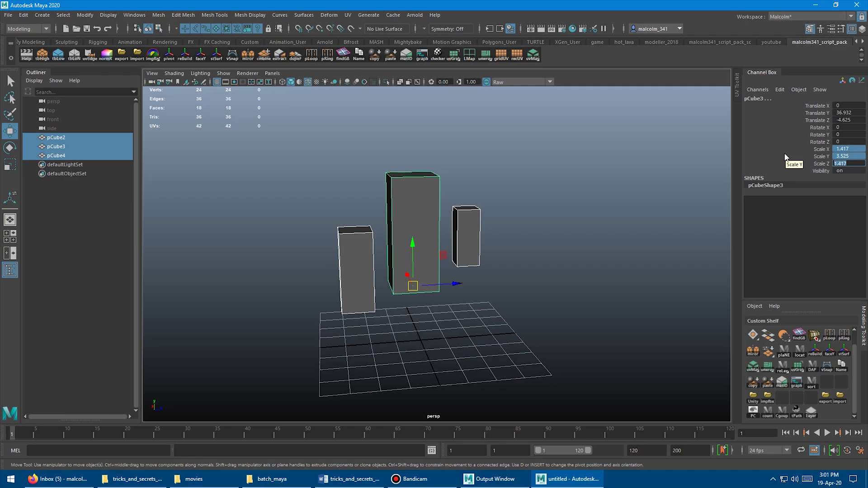
type("*")
key("Return")
scroll(512, 207, "down", 3)
left_click_drag(512, 207, 529, 208, "alt")
right_click_drag(528, 208, 538, 208, "alt")
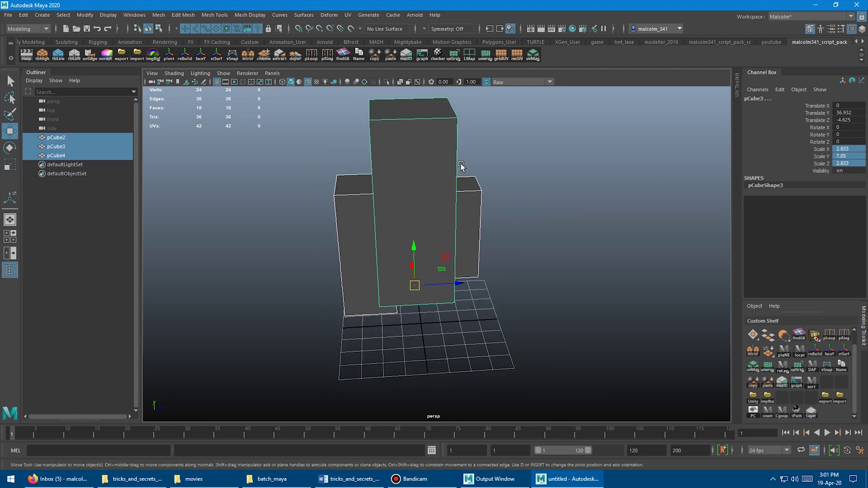
left_click_drag(444, 178, 462, 174, "alt")
scroll(500, 174, "up", 1)
scroll(480, 175, "down", 1)
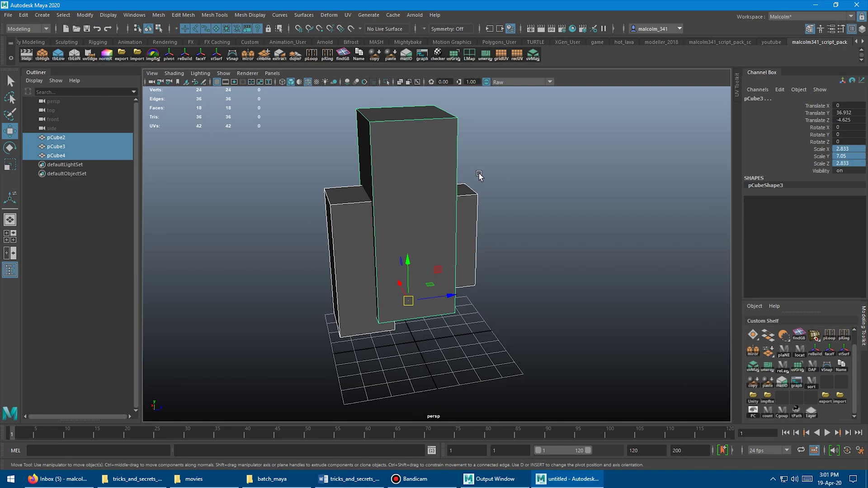
key("ctrl+z")
Step: Set Scale X, Scale Y and Scale Z of all three boxes to 2
left_click(852, 150)
left_click(857, 163, "shift")
type("2")
key("Return")
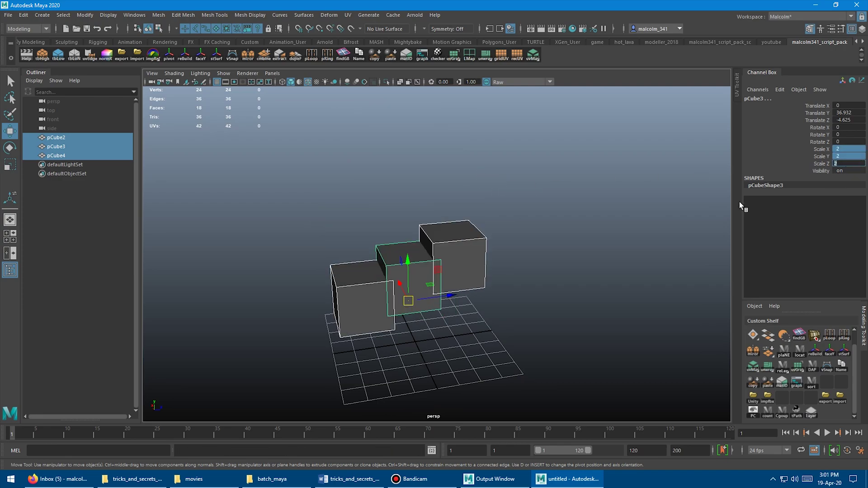
left_click_drag(514, 221, 558, 220, "alt")
left_click_drag(519, 252, 541, 211, "alt")
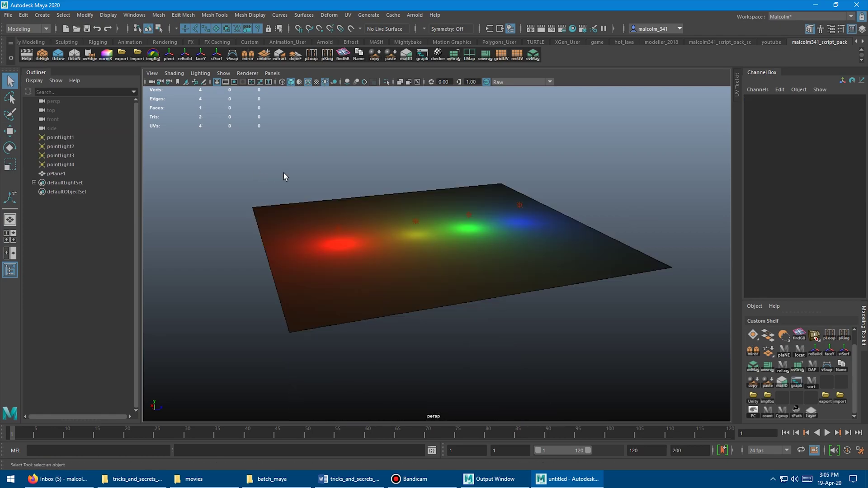
Step: Compare the Intensity values of the four coloured point lights by selecting each light in turn
left_click_drag(283, 173, 332, 165, "alt")
left_click(301, 227)
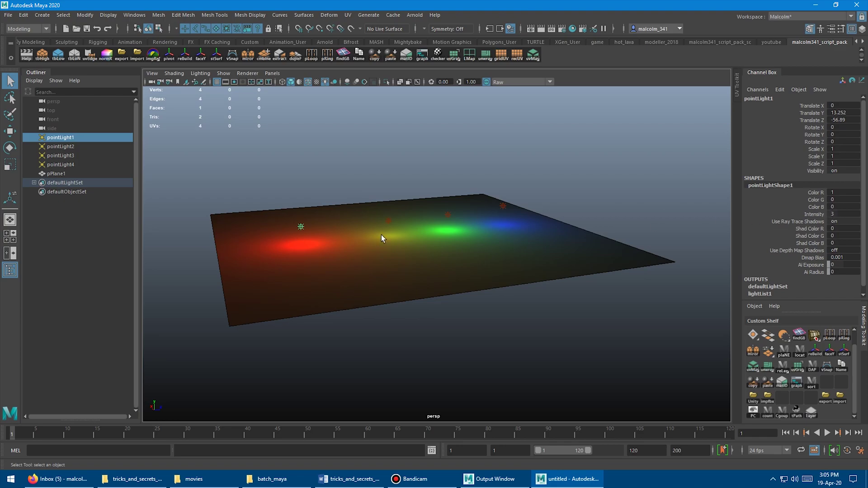
left_click(388, 221)
left_click(448, 215)
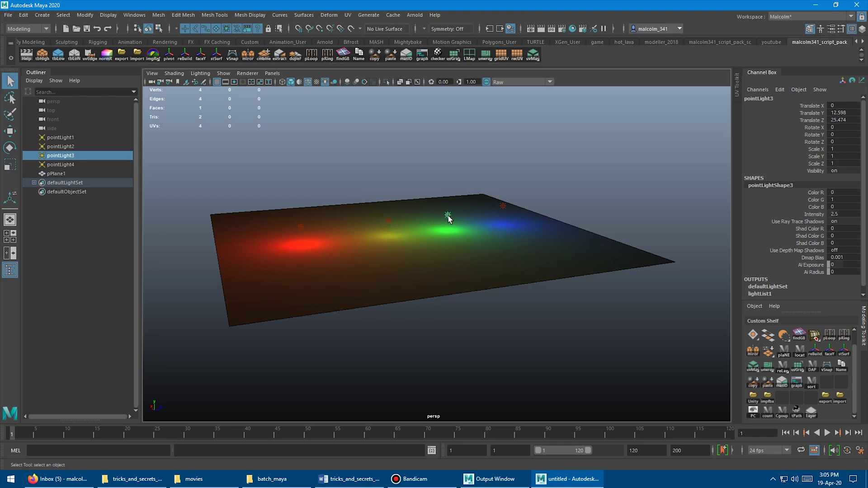
left_click(503, 206)
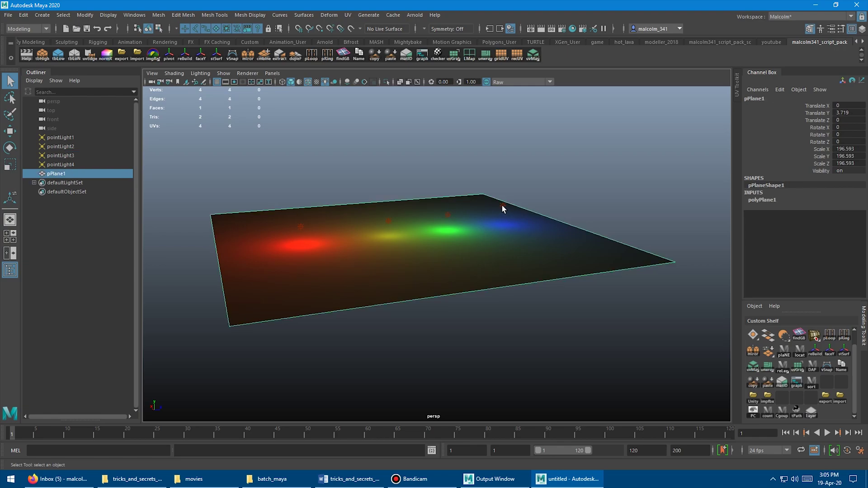
left_click(502, 205)
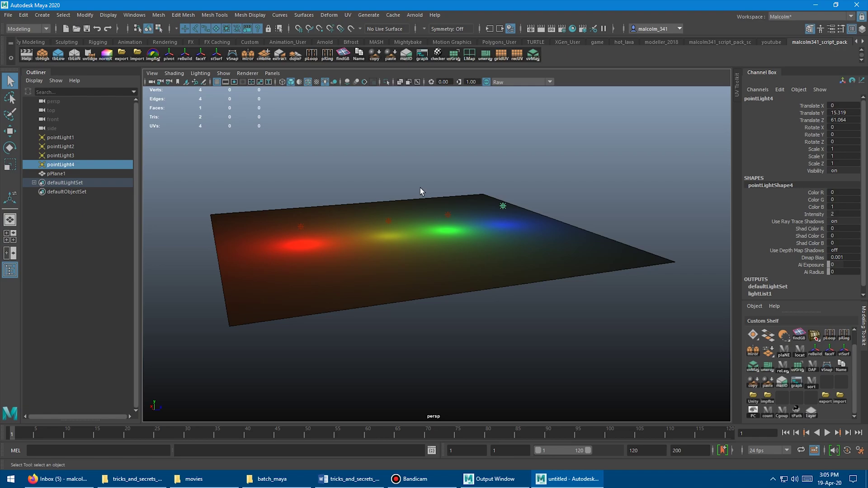
Step: Double the Intensity of all four point lights together using a relative *=2 entry
left_click(300, 226)
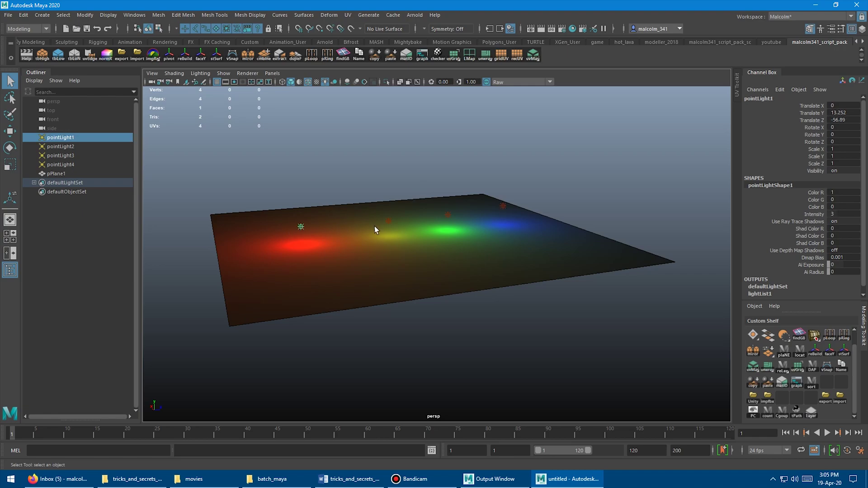
left_click(388, 221, "shift")
left_click(447, 216, "shift")
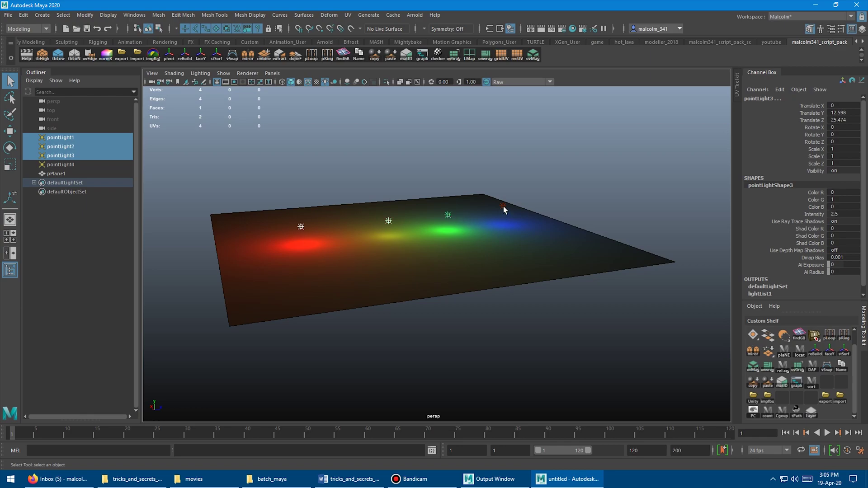
left_click(503, 206, "shift")
left_click_drag(504, 206, 498, 256, "alt")
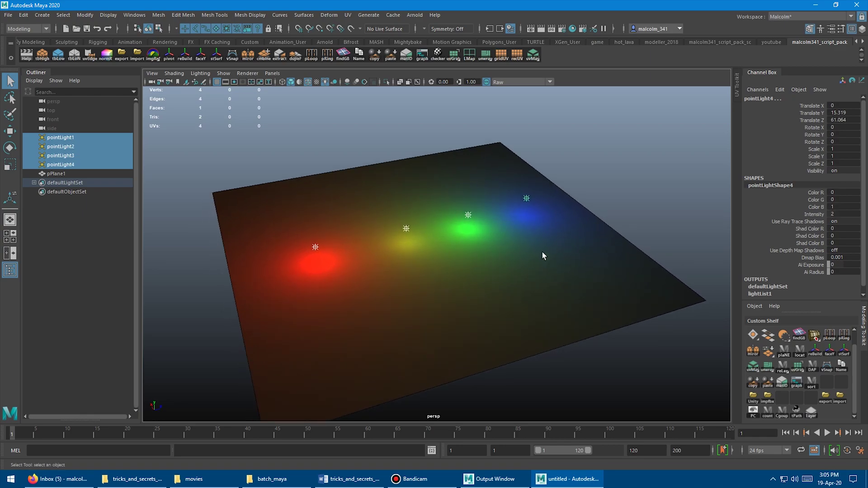
double_click(838, 214)
type("4")
type("=")
type("2")
key("Return")
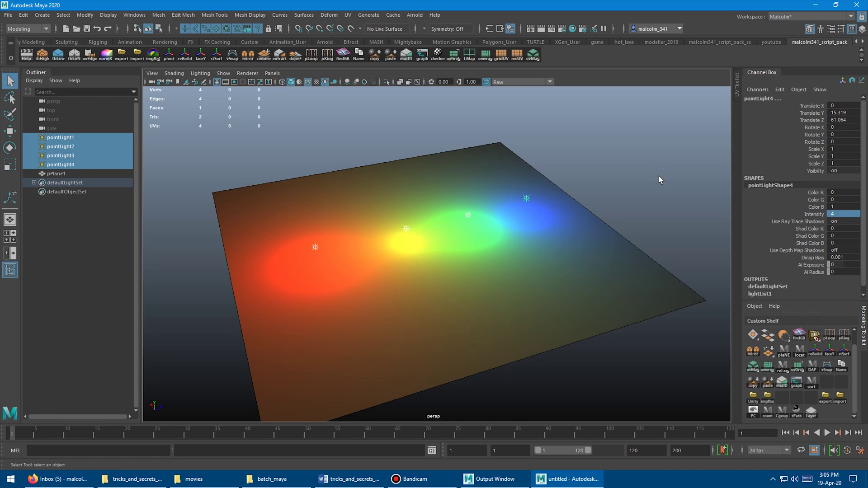
Step: Halve the Intensity of all four point lights together using a relative /= entry
double_click(845, 214)
key("Return")
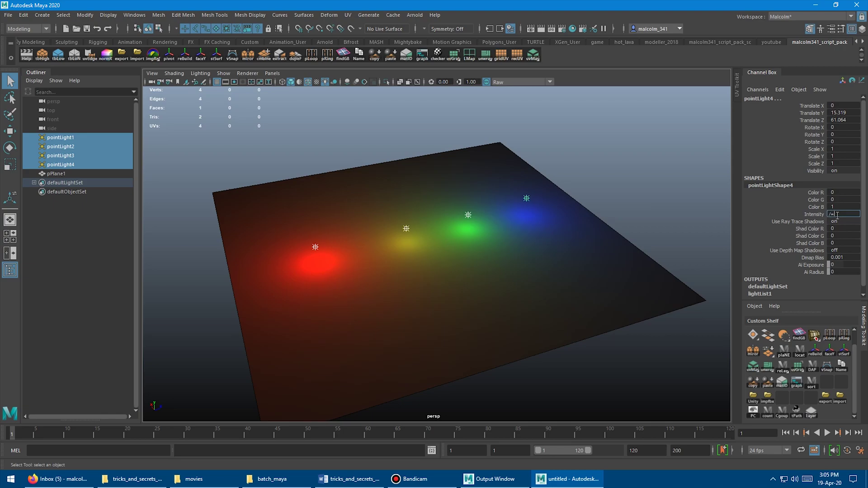
key("Return")
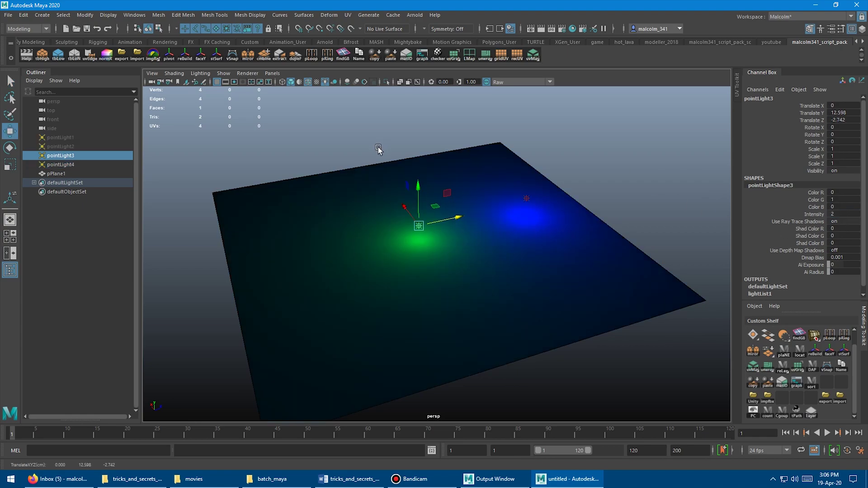
Step: Compare the Intensity values of the blue and green point lights by selecting them alternately
left_click(526, 199)
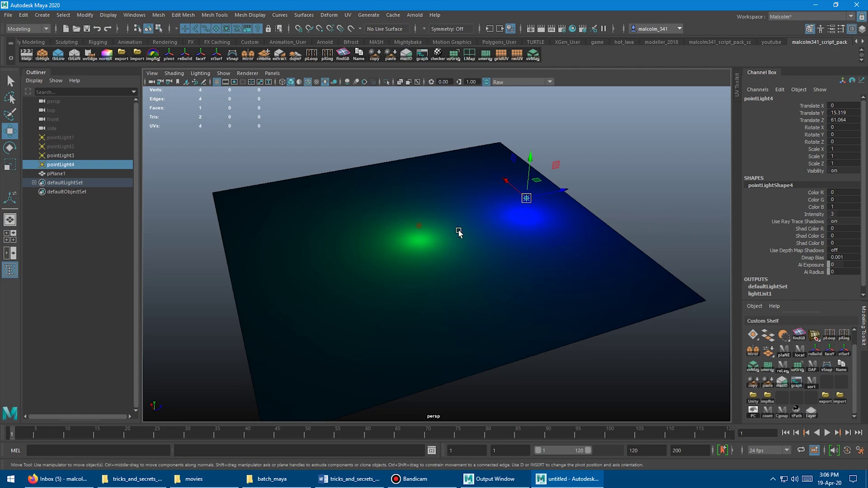
left_click(418, 226)
left_click(527, 199)
Step: Increase the Intensity of the green and blue point lights together by 1 using a relative +=1 entry
left_click(418, 226)
left_click(526, 199, "shift")
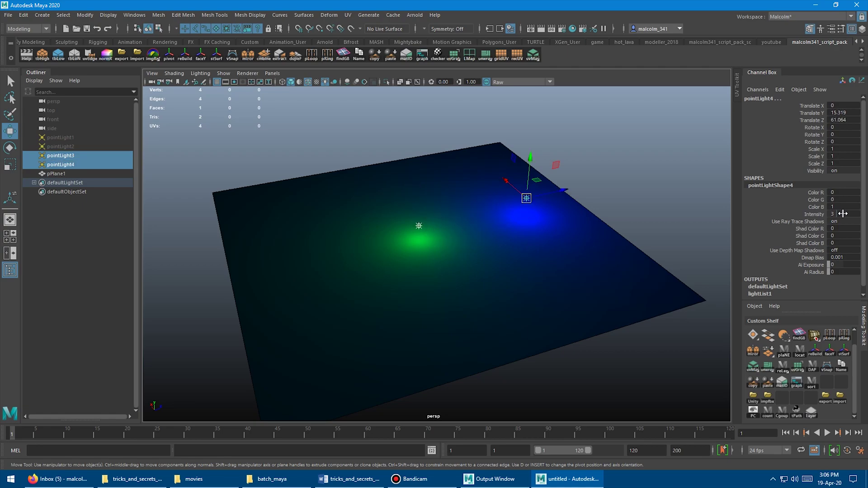
double_click(842, 214)
type("+=1")
key("Return")
Step: Check the new Intensity of the blue and green point lights by selecting each separately
left_click(674, 188)
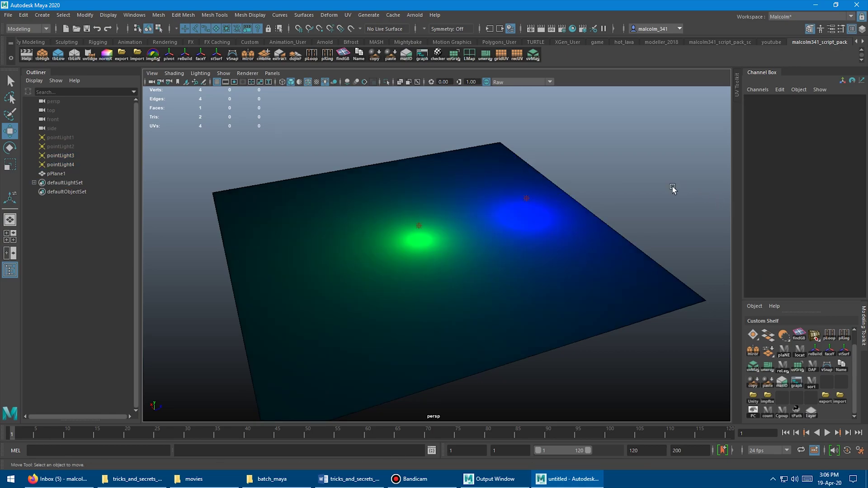
left_click(527, 199)
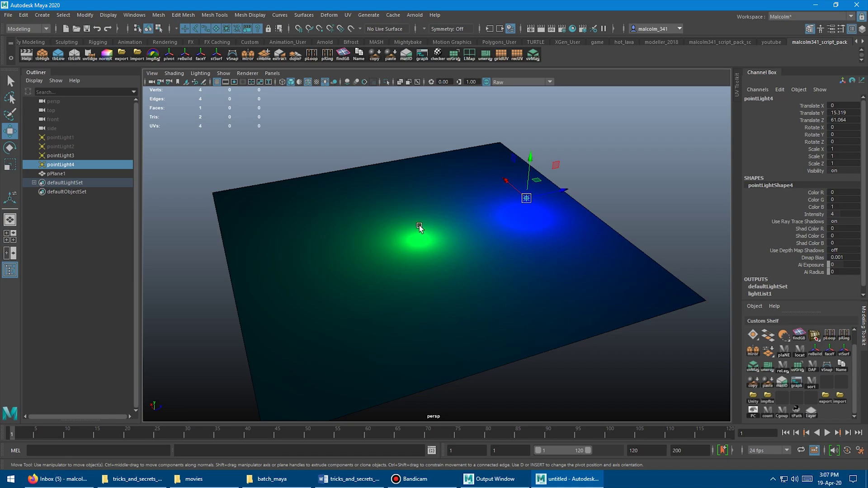
left_click(419, 226)
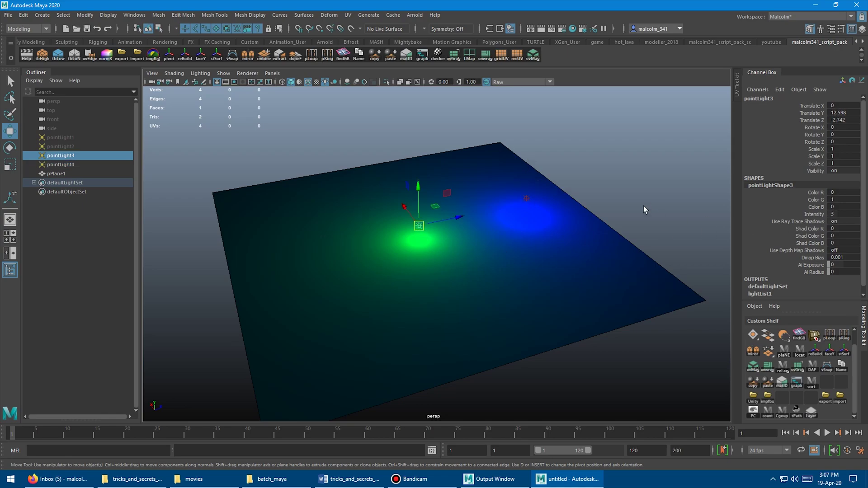